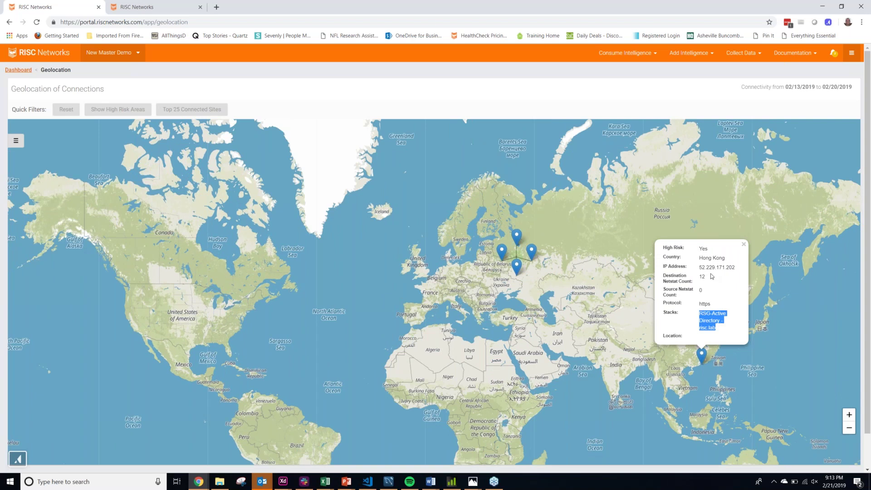
# Step: Close the Hong Kong connection details on the map and open the Security Threats page
pyautogui.click(744, 245)
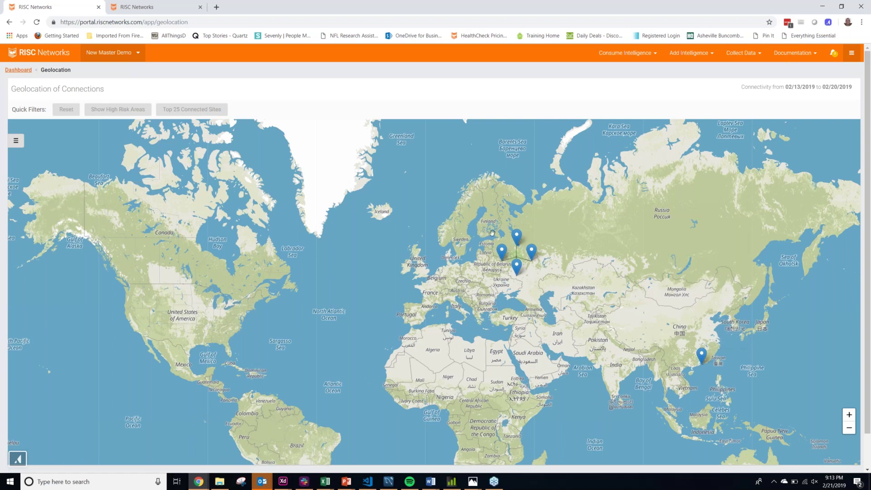
pyautogui.click(638, 60)
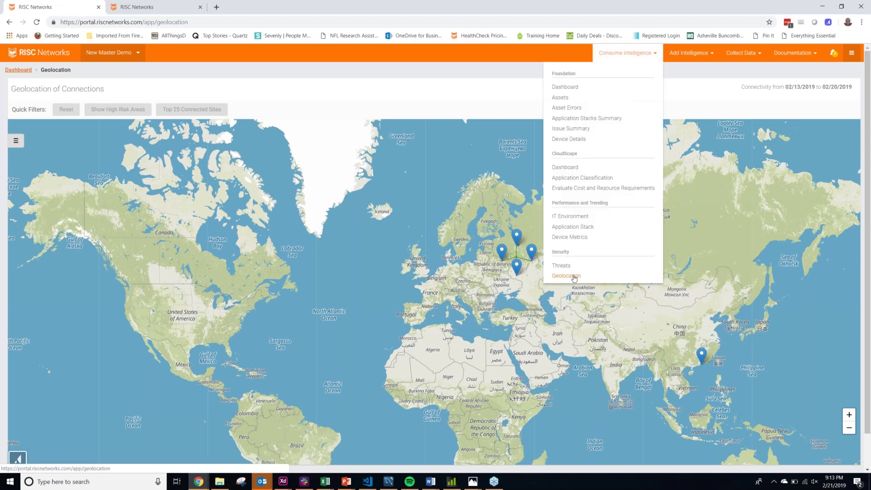
pyautogui.click(562, 265)
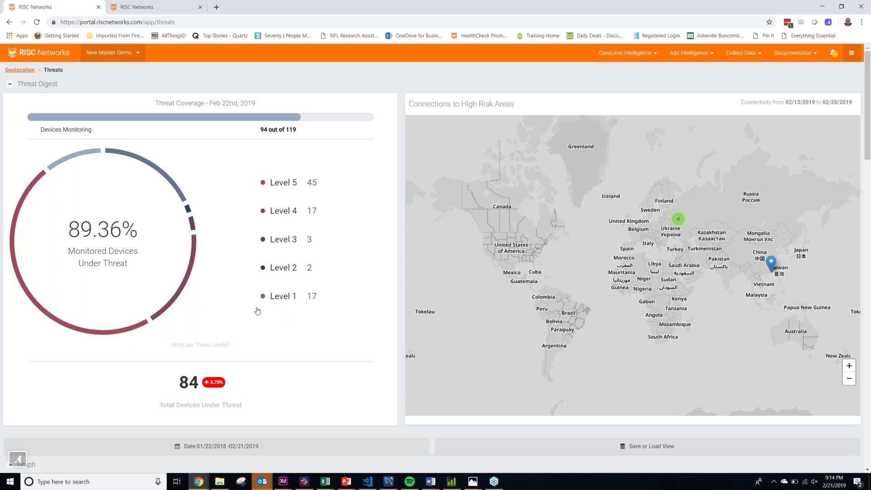
# Step: Browse the Threat Checks table by moving one page forward and returning to its first page
pyautogui.scroll(-8, 257, 311)
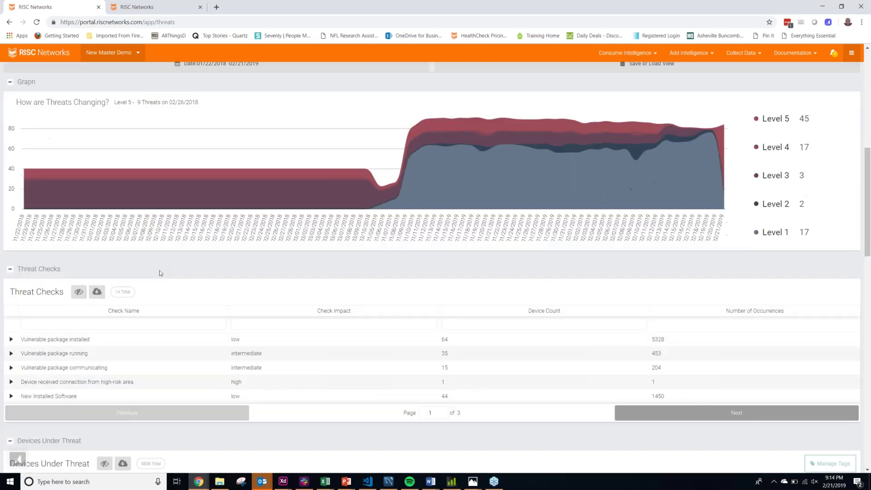
pyautogui.moveTo(18, 267); pyautogui.dragTo(95, 272)
pyautogui.click(126, 269)
pyautogui.scroll(-2, 164, 272)
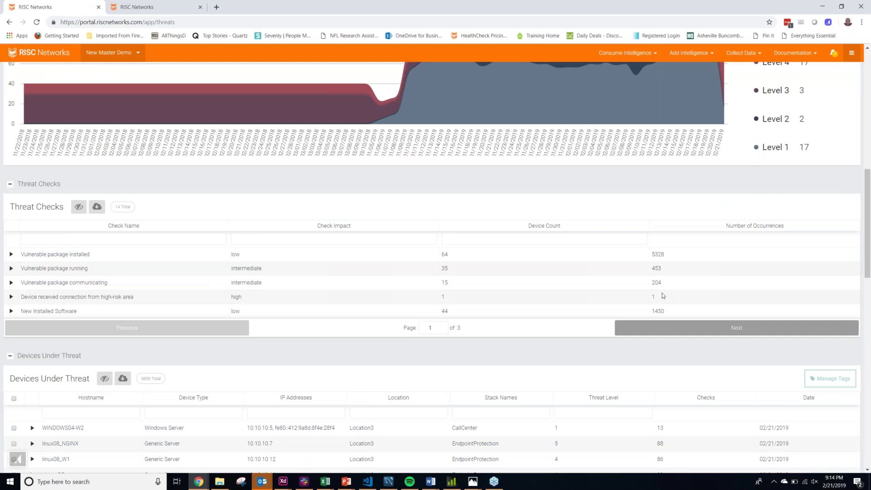
pyautogui.click(692, 331)
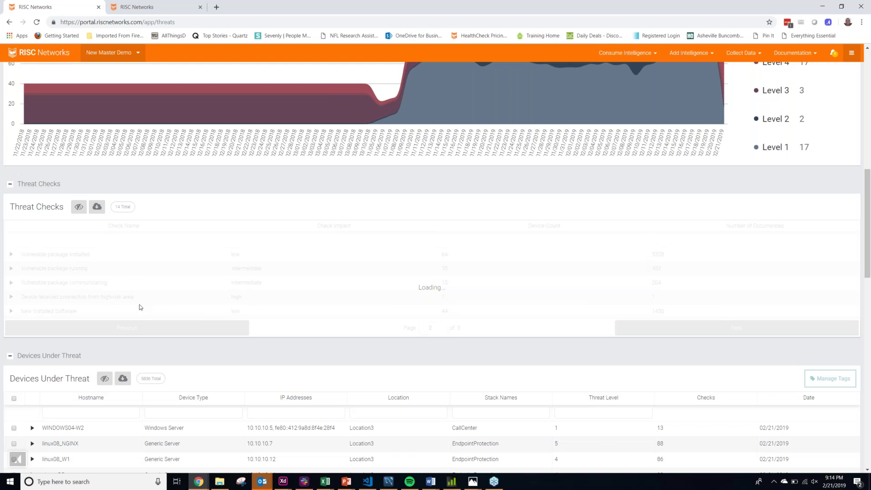
pyautogui.click(107, 325)
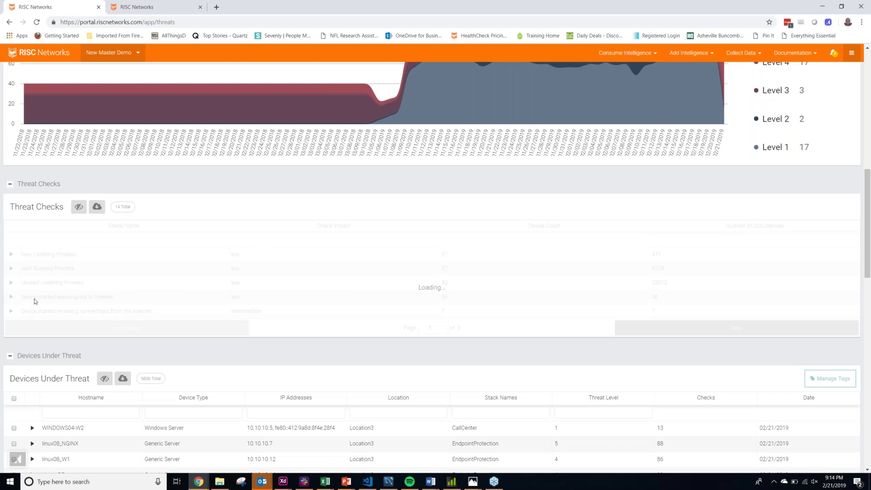
# Step: Expand the "Vulnerable package running" check, review its affected devices and collapse it again
pyautogui.click(11, 268)
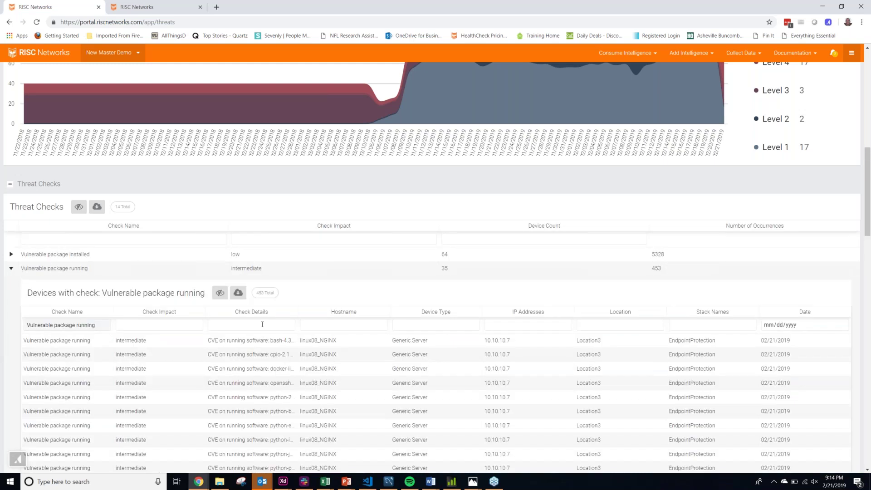
pyautogui.scroll(-1, 45, 234)
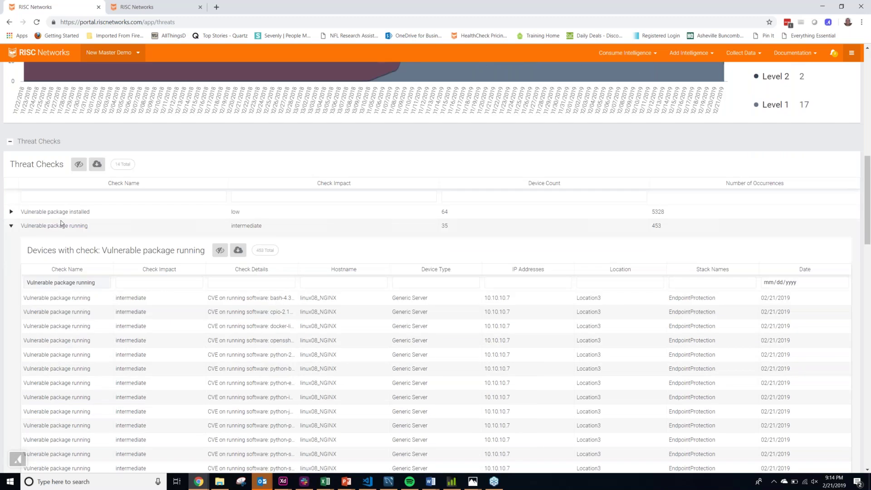
pyautogui.moveTo(23, 225); pyautogui.dragTo(88, 226)
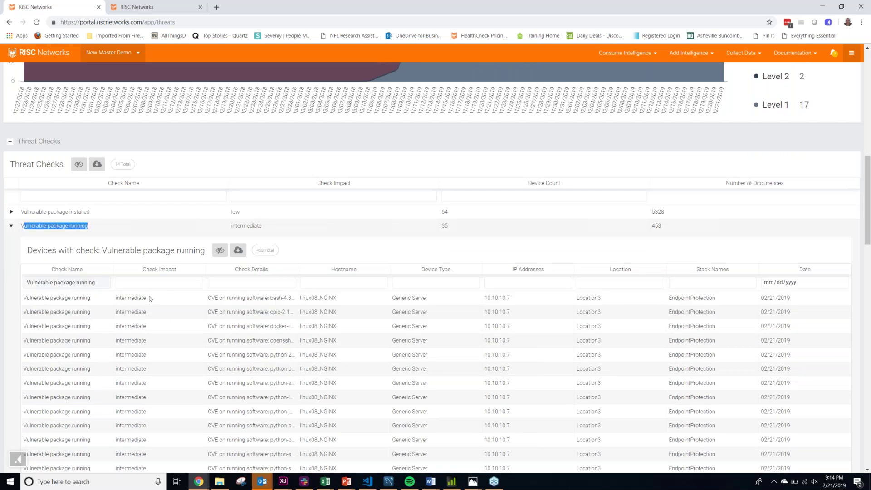
pyautogui.click(10, 225)
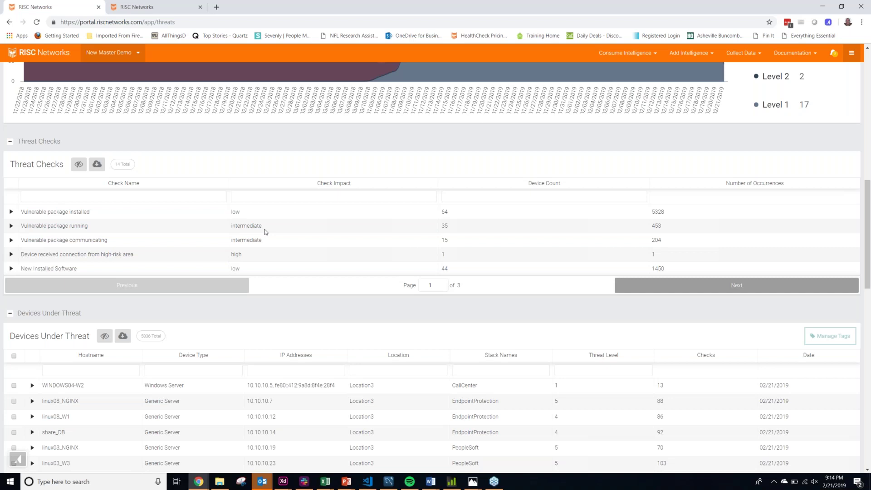
# Step: Set the threat data's date range to 02/04/2019 through 02/21/2019 and close the date range settings
pyautogui.scroll(10, 279, 217)
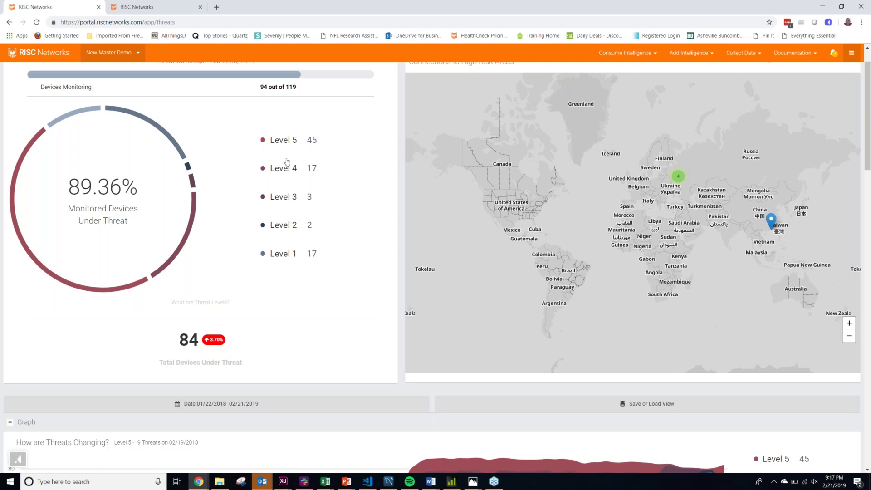
pyautogui.scroll(-2, 313, 184)
pyautogui.scroll(-4, 313, 184)
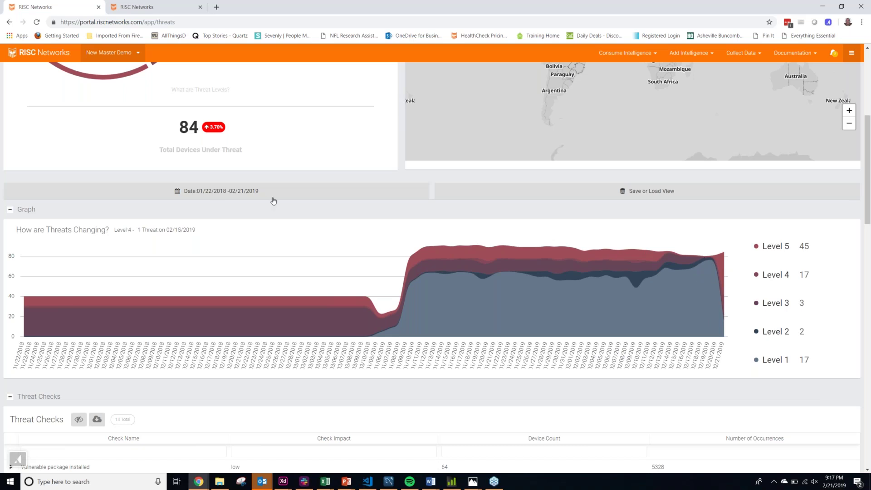
pyautogui.click(233, 191)
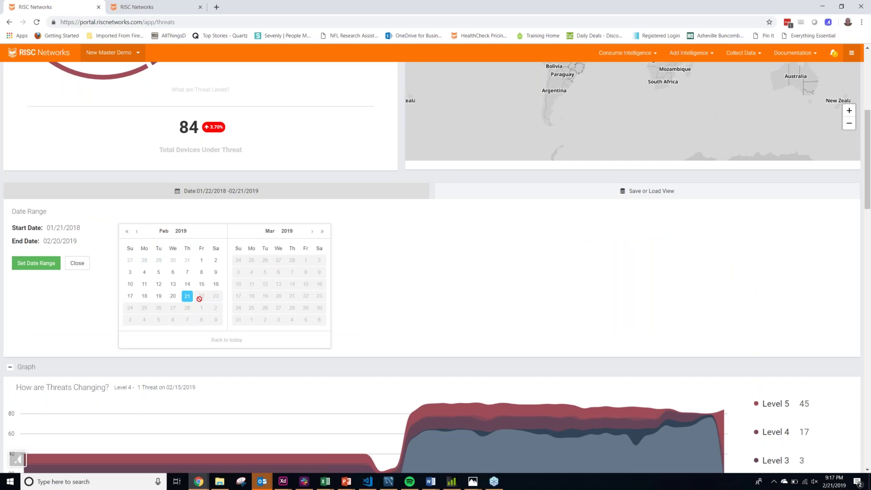
pyautogui.click(144, 272)
pyautogui.click(188, 297)
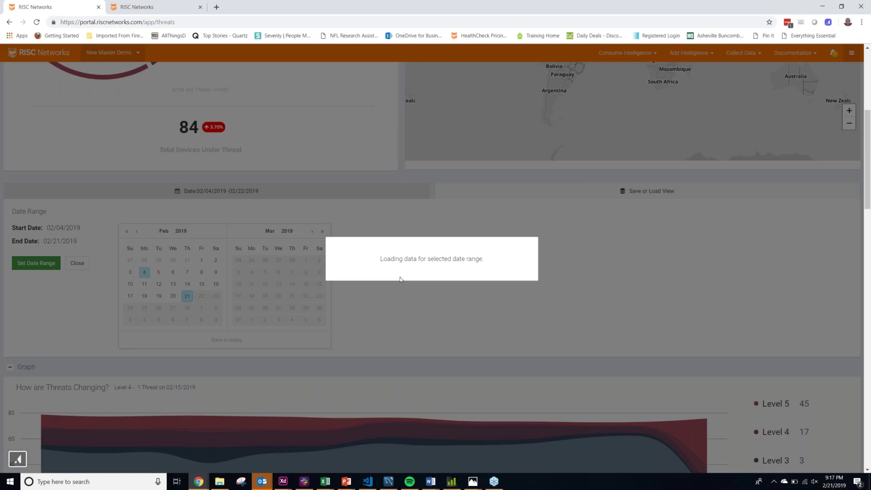
pyautogui.scroll(-2, 512, 272)
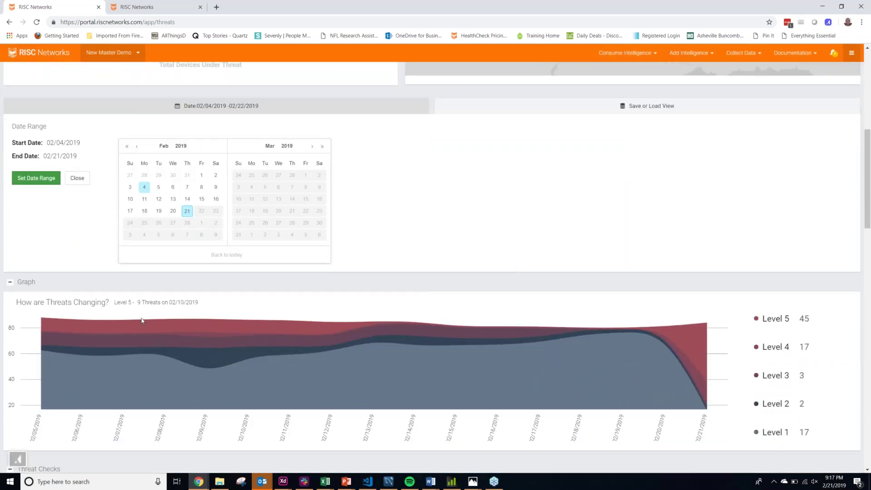
pyautogui.click(350, 108)
# Step: Advance the Threat Checks table to page 2 and examine the Unused Listening Process check
pyautogui.scroll(-4, 428, 169)
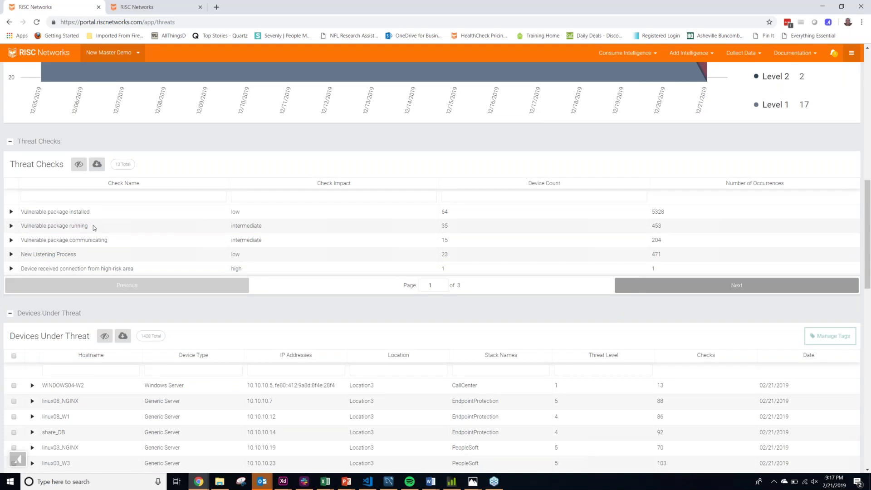
pyautogui.click(642, 284)
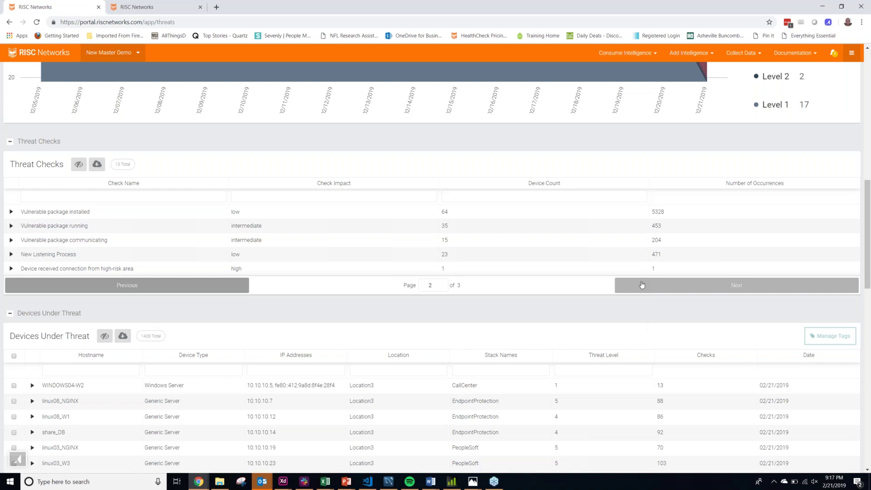
pyautogui.click(642, 285)
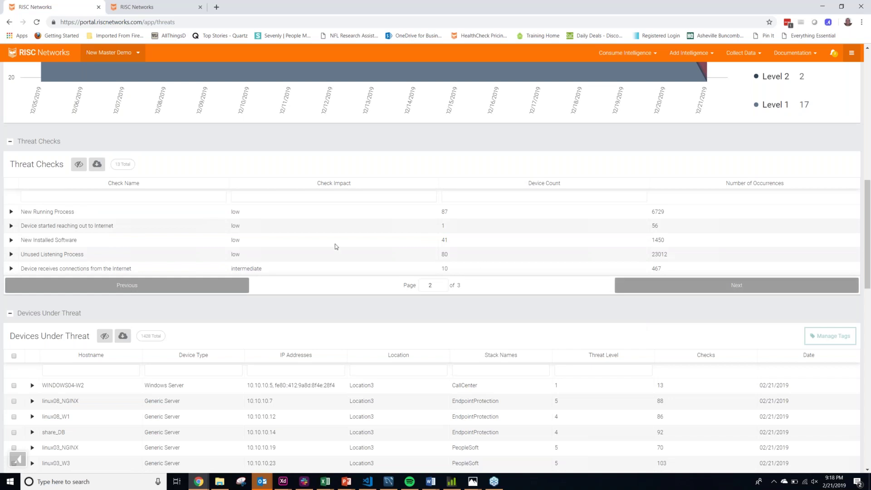
pyautogui.moveTo(22, 254); pyautogui.dragTo(93, 254)
pyautogui.click(93, 254)
# Step: Expand linux08_NGINX under Devices Under Threat, review its individual checks and collapse it again
pyautogui.scroll(-3, 86, 251)
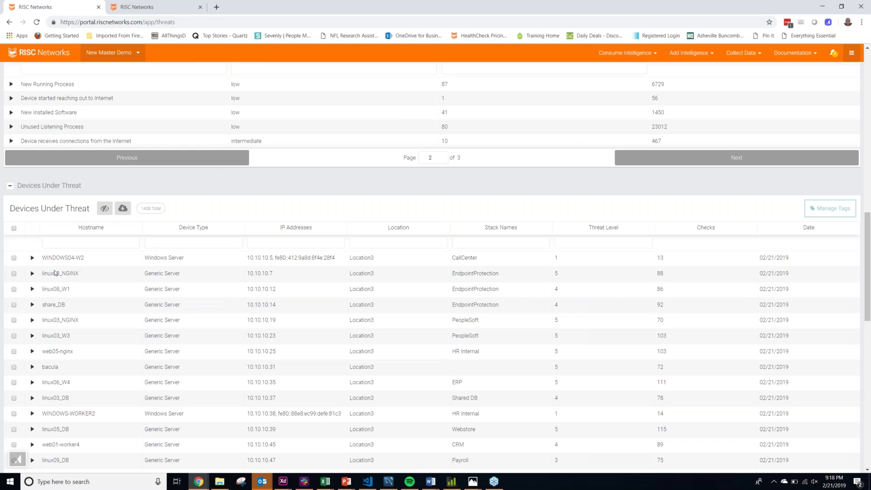
pyautogui.click(32, 274)
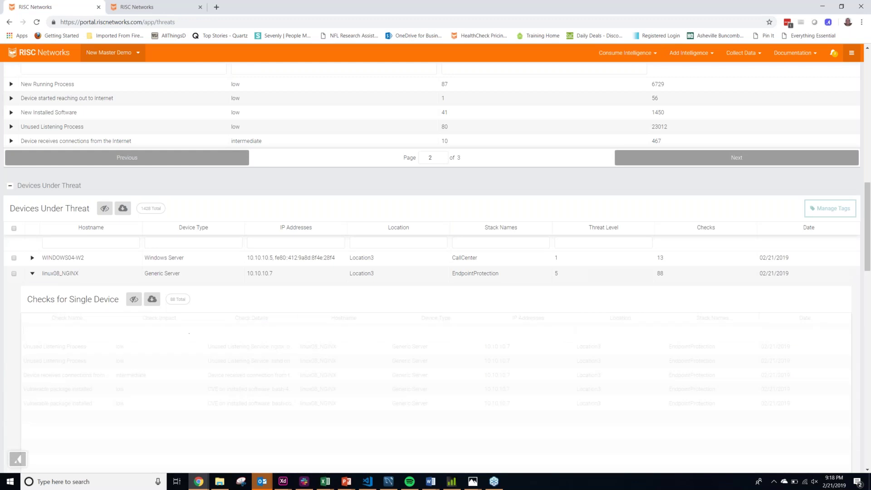
pyautogui.scroll(-2, 359, 316)
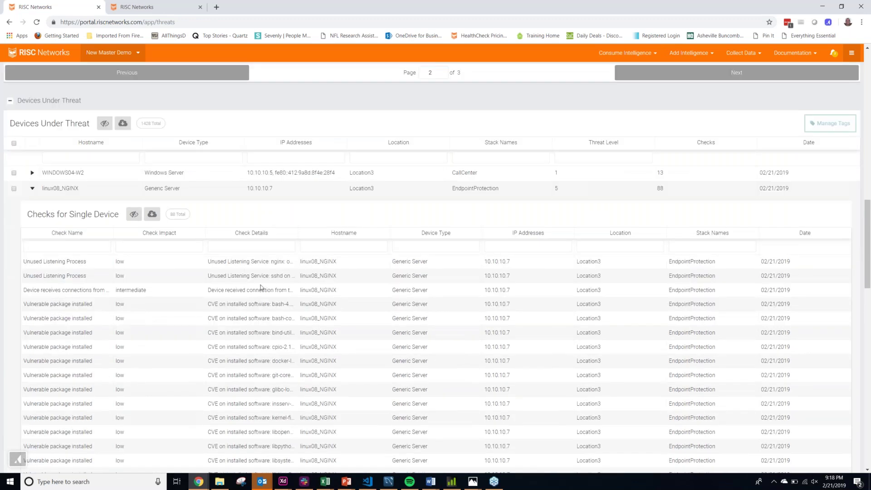
pyautogui.scroll(-2, 254, 283)
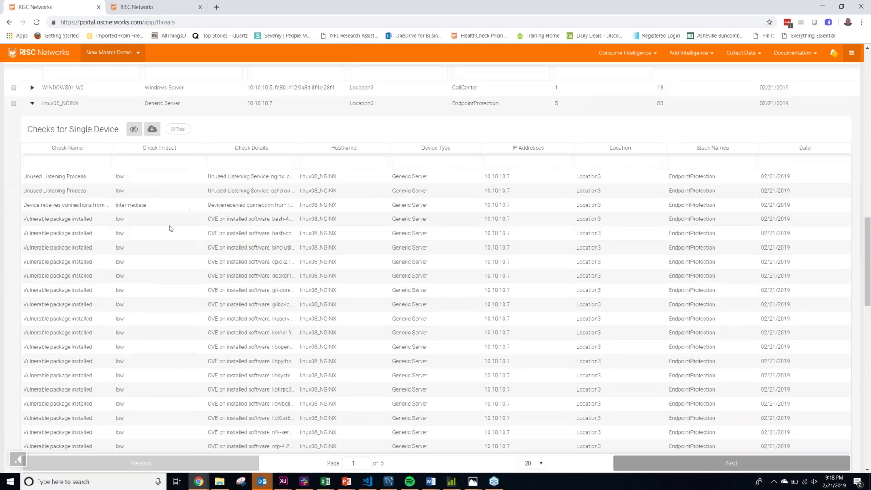
pyautogui.click(33, 105)
# Step: Sort the Devices Under Threat table by threat level and by number of checks, both in descending order
pyautogui.scroll(3, 330, 217)
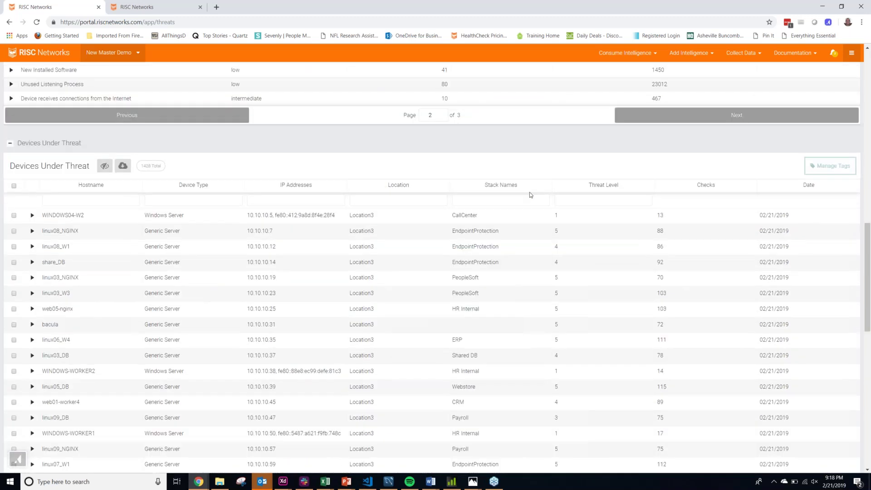
pyautogui.click(596, 191)
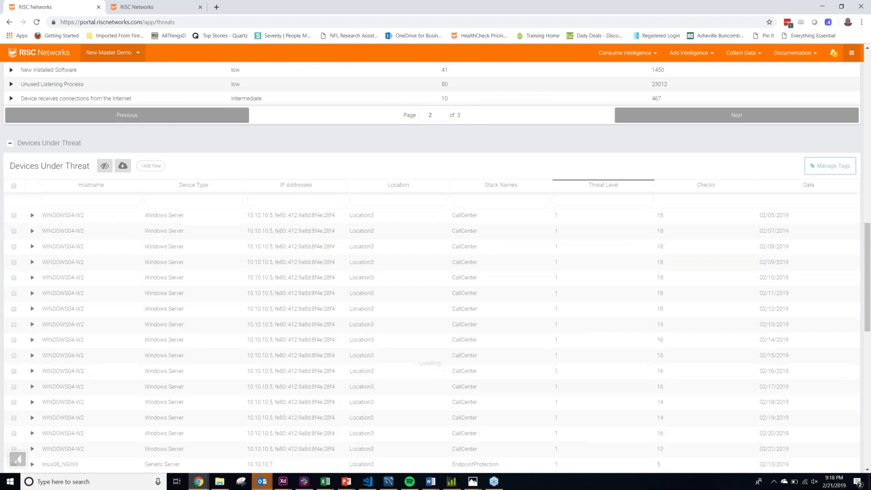
pyautogui.click(603, 186)
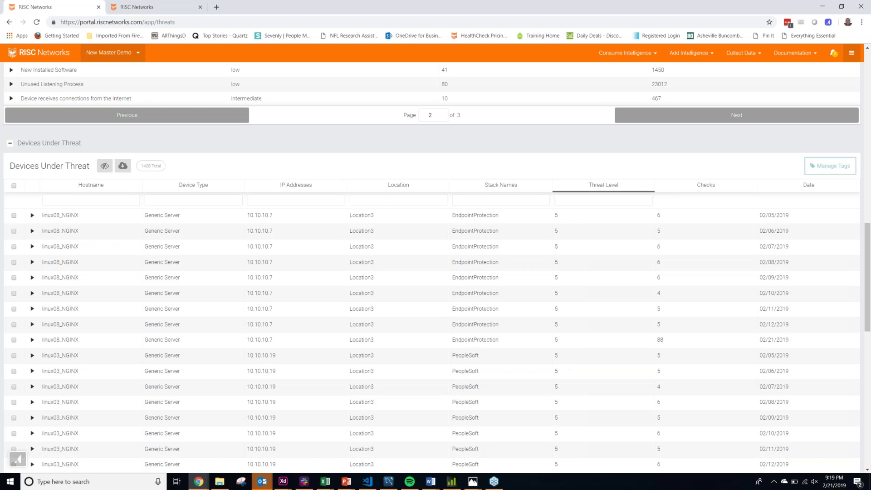
pyautogui.doubleClick(463, 356)
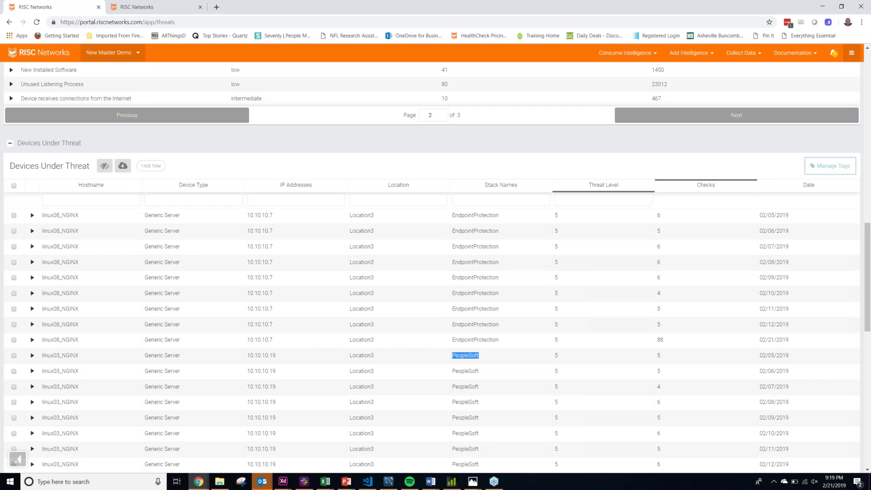
pyautogui.click(698, 189)
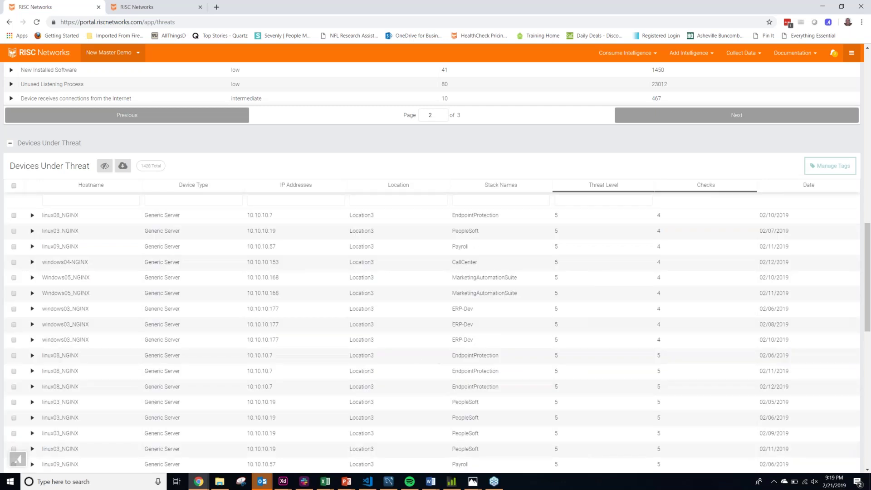
pyautogui.click(671, 186)
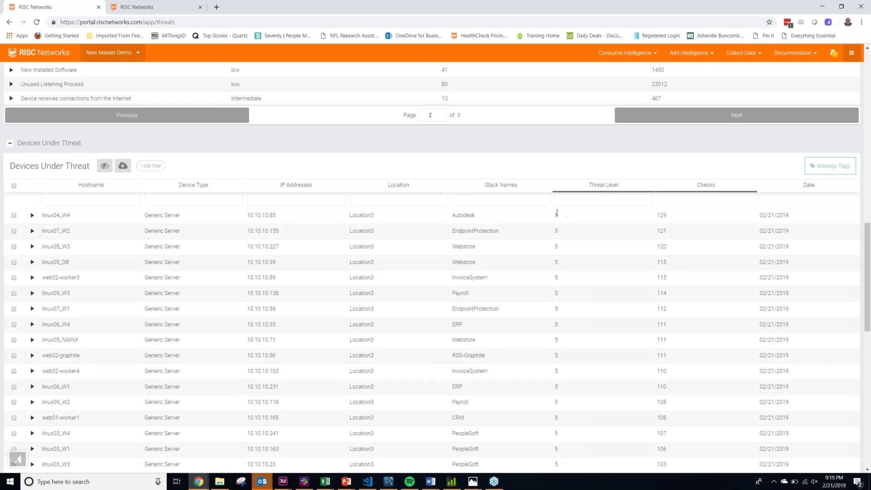
# Step: Note the top device's Autodesk stack, switch to the second browser page, open the Foundation Dashboard and examine Autodesk's stack connections
pyautogui.doubleClick(657, 215)
pyautogui.doubleClick(459, 215)
pyautogui.click(147, 10)
pyautogui.click(625, 58)
pyautogui.click(562, 86)
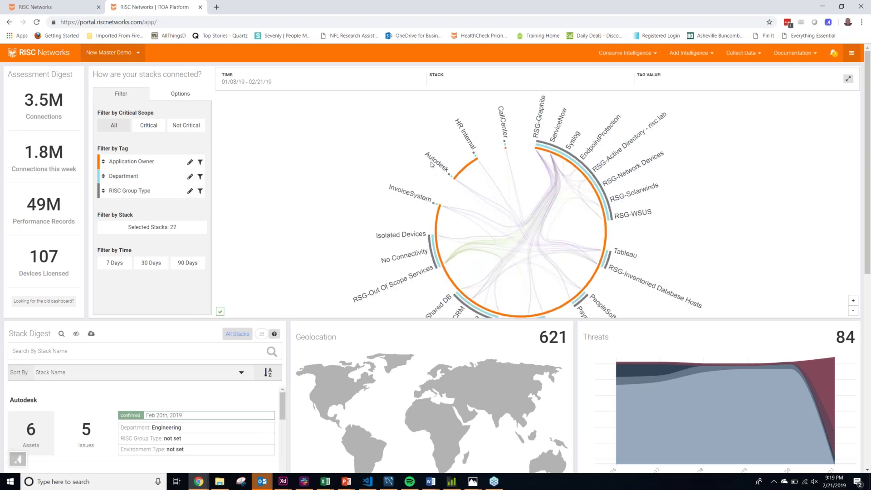
pyautogui.moveTo(436, 163)
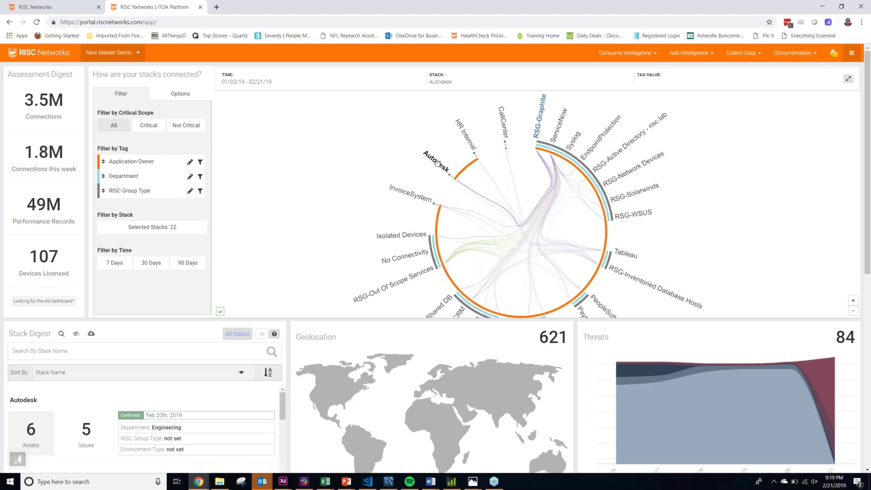
pyautogui.moveTo(452, 179)
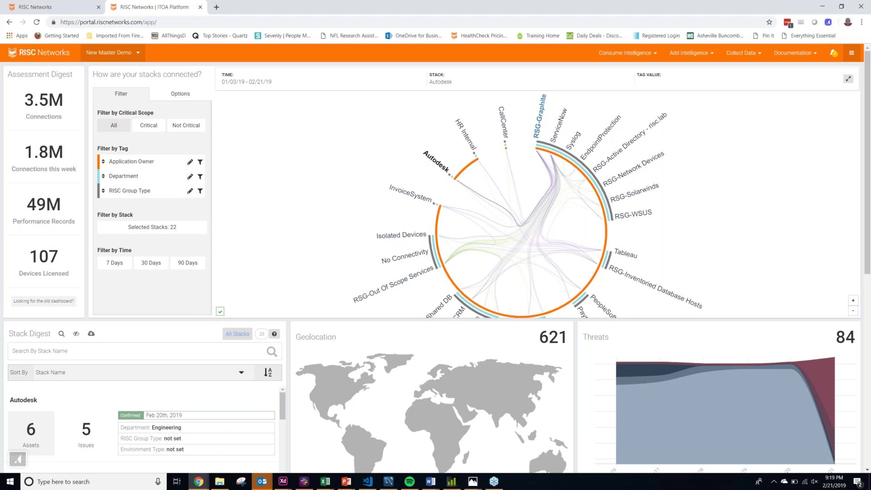
pyautogui.click(450, 177)
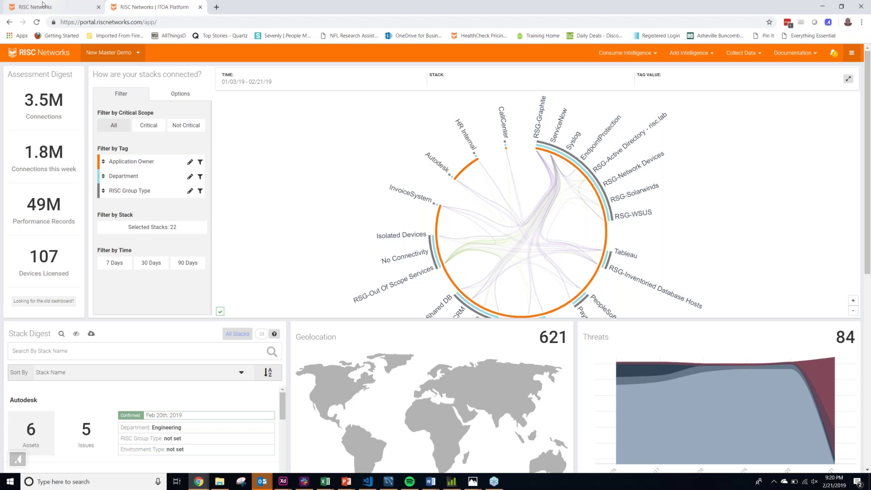
# Step: Return to the Threats page and expand the linux04_W4 device to show its individual checks
pyautogui.doubleClick(71, 214)
pyautogui.click(70, 214)
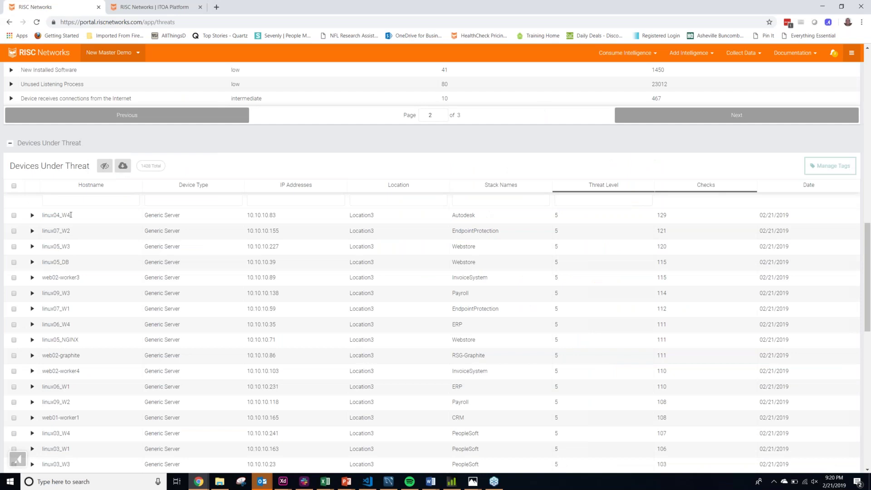
pyautogui.click(38, 217)
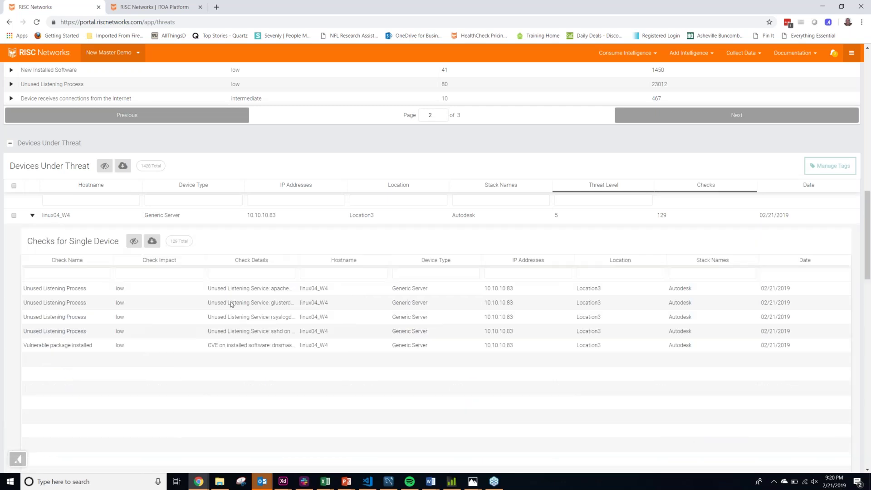
# Step: Sort the Software Vulnerabilities table by score in descending order
pyautogui.scroll(-15, 122, 296)
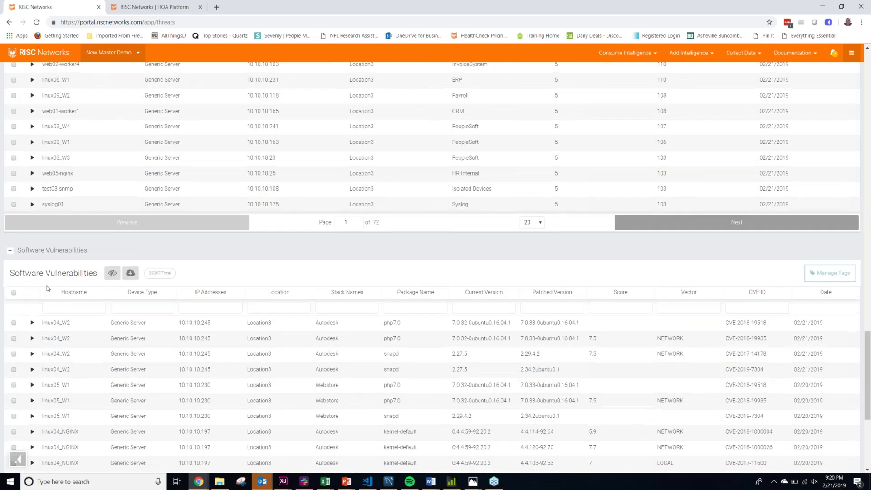
pyautogui.scroll(-3, 56, 305)
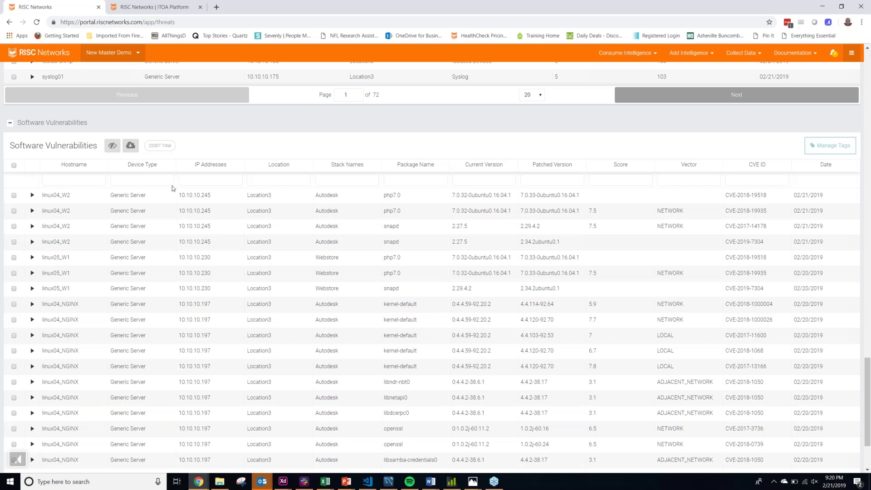
pyautogui.click(620, 168)
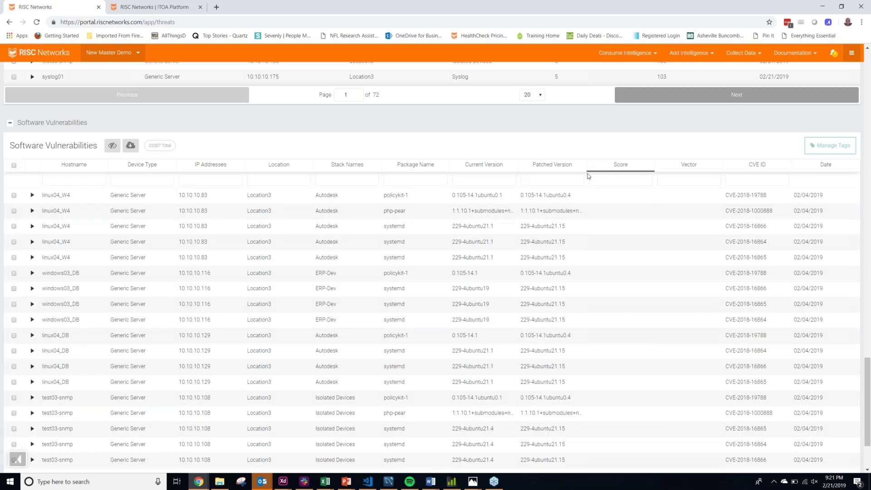
# Step: Review the score, vector, versions and CVE description of the top-scored vulnerability, collapse its details and select its row
pyautogui.doubleClick(611, 198)
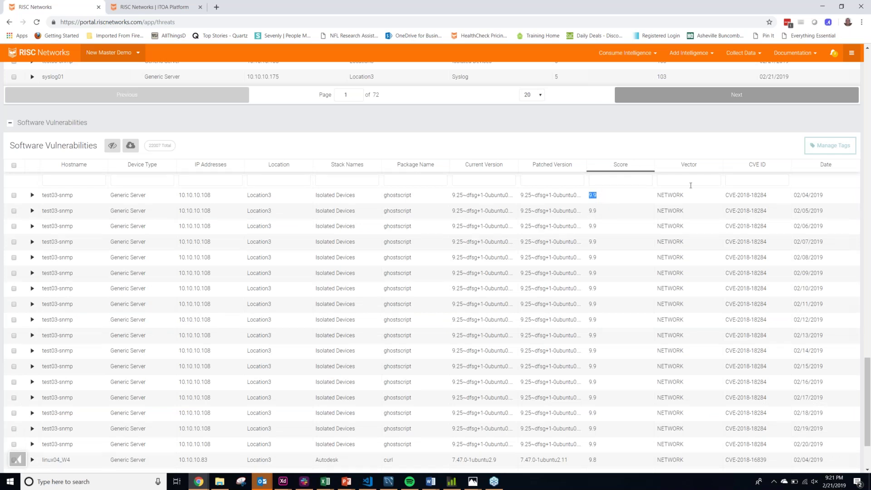
pyautogui.click(667, 198)
pyautogui.click(33, 196)
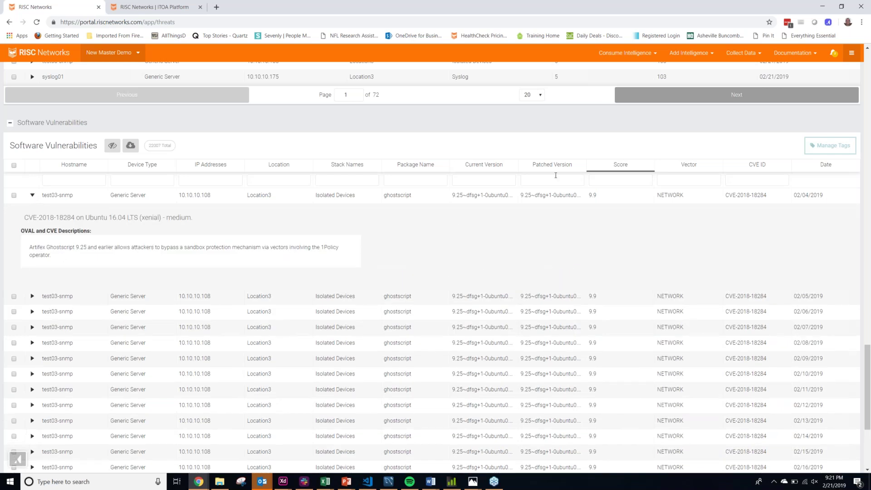
pyautogui.moveTo(453, 195); pyautogui.dragTo(566, 195)
pyautogui.scroll(-5, 531, 330)
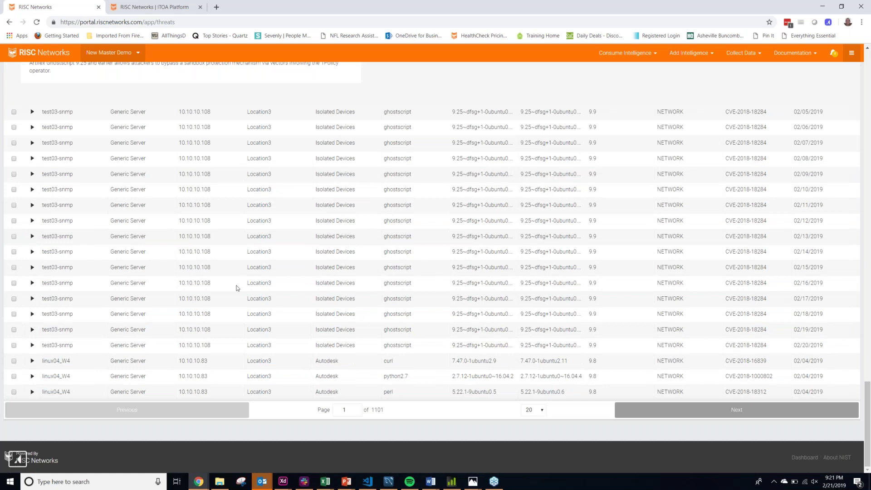
pyautogui.scroll(6, 236, 287)
pyautogui.click(33, 267)
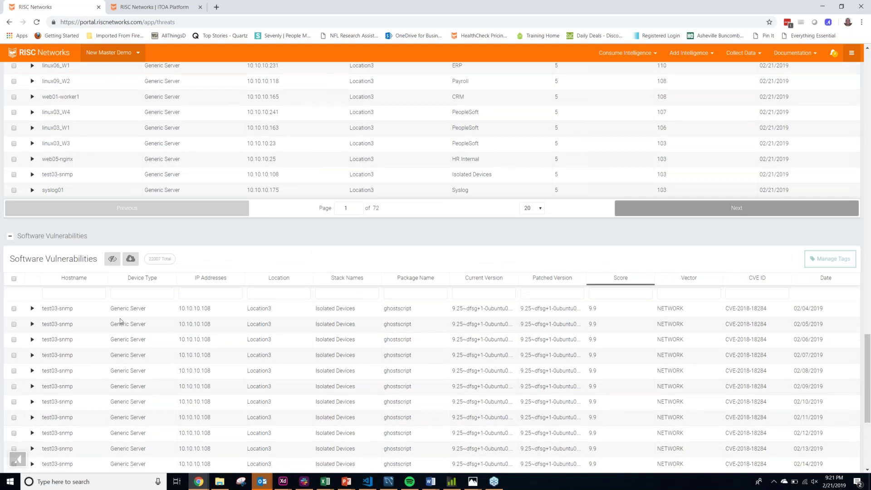
pyautogui.click(14, 308)
# Step: Open the options for saving or loading a view of the Threats page
pyautogui.scroll(6, 675, 217)
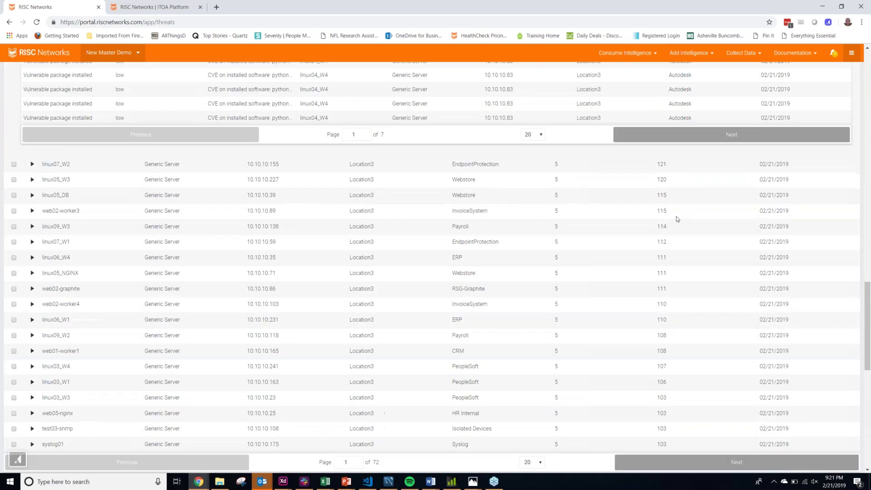
pyautogui.scroll(20, 562, 252)
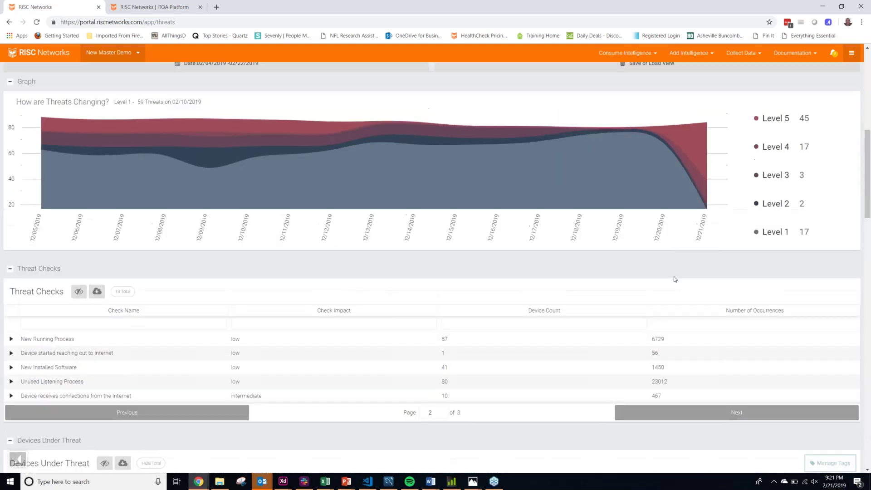
pyautogui.scroll(2, 602, 177)
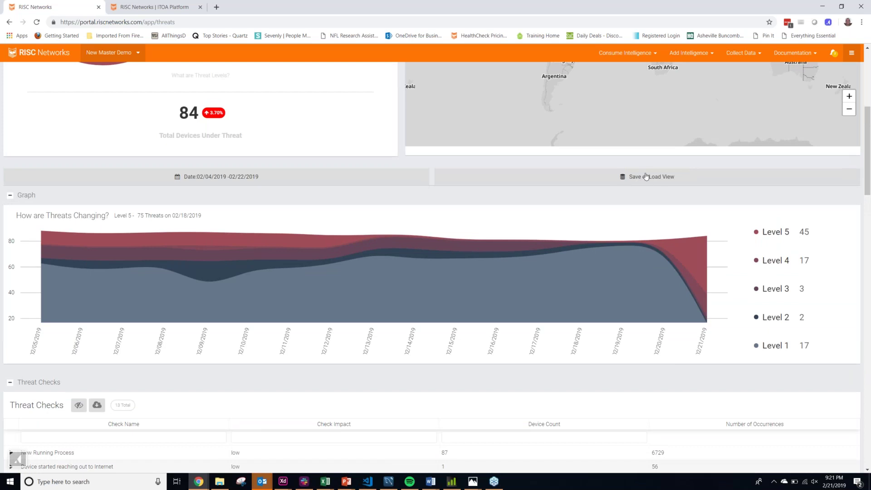
pyautogui.click(644, 178)
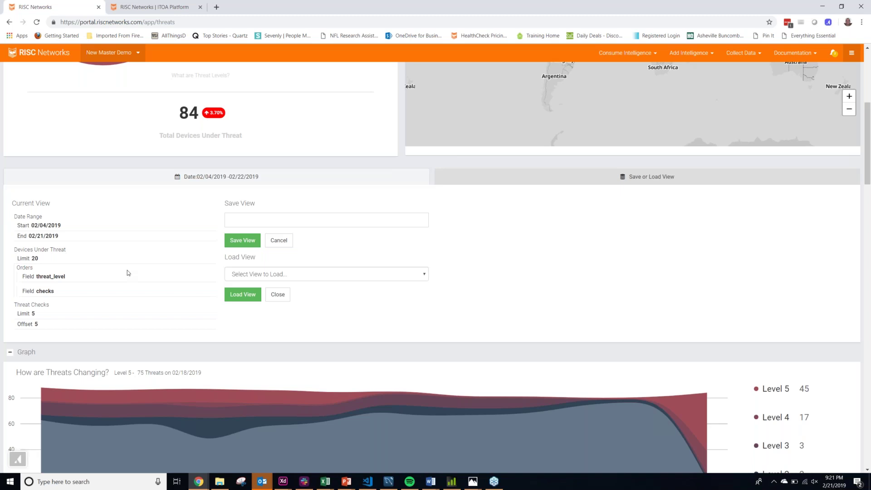
# Step: Filter the Devices Under Threat table by stack name "Peopl" and check the filter in the Current View summary
pyautogui.scroll(-6, 391, 389)
pyautogui.scroll(-5, 391, 389)
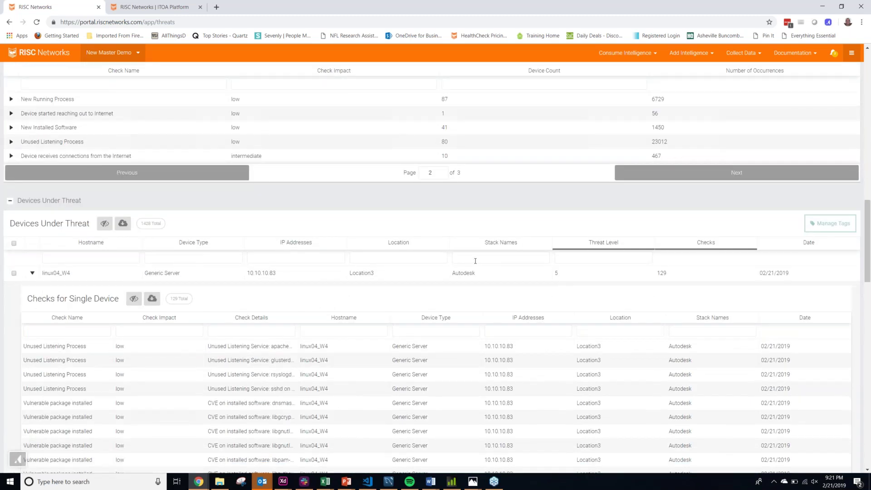
pyautogui.write('Peopl')
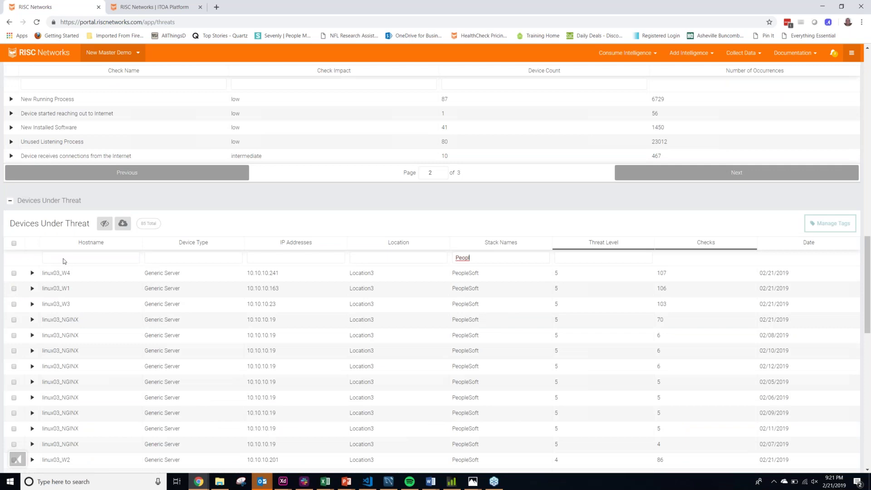
pyautogui.scroll(10, 417, 285)
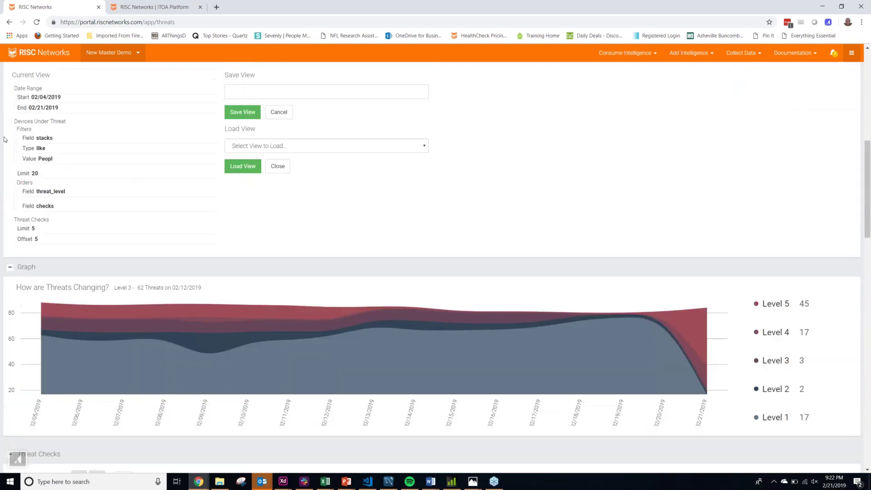
pyautogui.scroll(1, 7, 138)
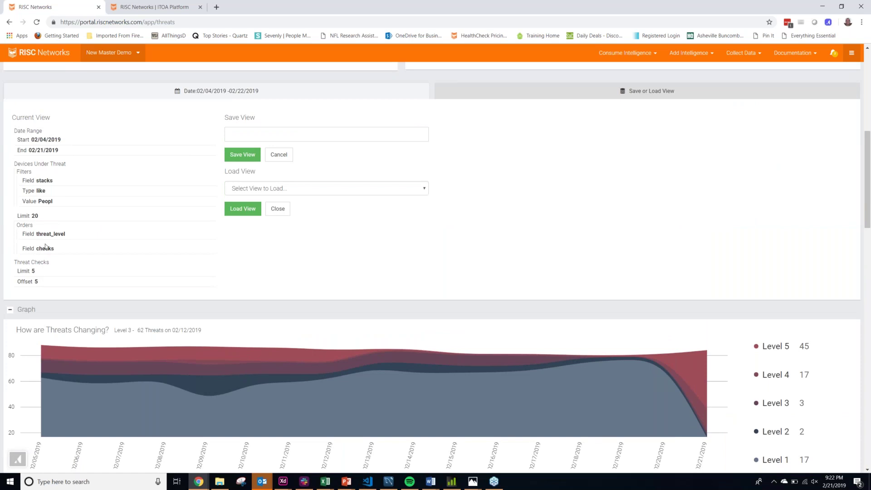
# Step: Save the current view under the name PeoplesoftThreats
pyautogui.click(267, 135)
pyautogui.write('PeoplesoftThreats')
pyautogui.click(234, 156)
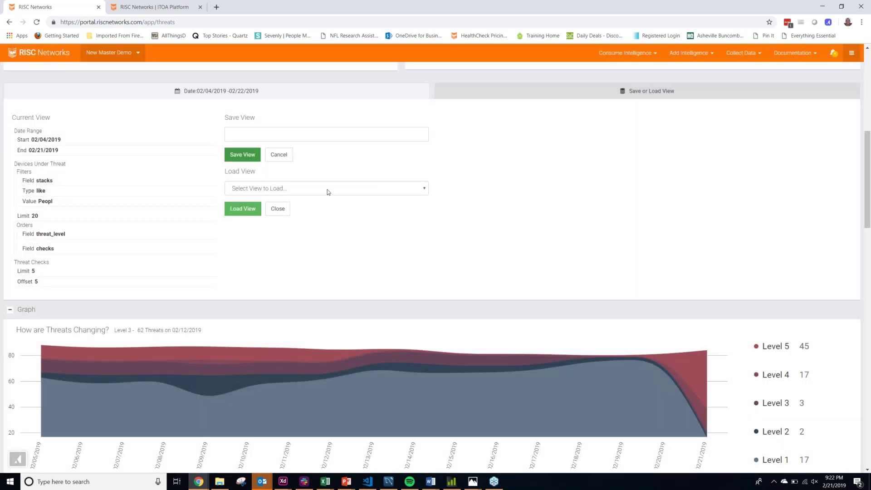
# Step: Choose the saved PeoplesoftThreats view, display its share link and dismiss the link dialog
pyautogui.click(299, 194)
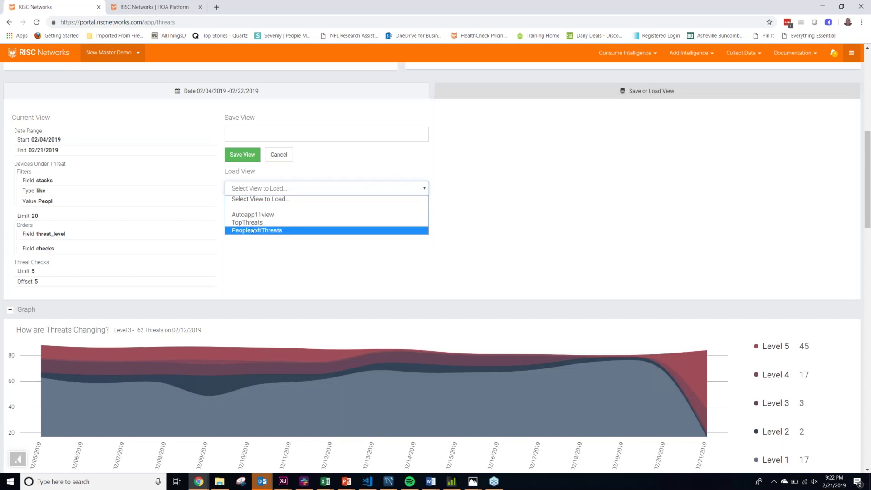
pyautogui.click(317, 229)
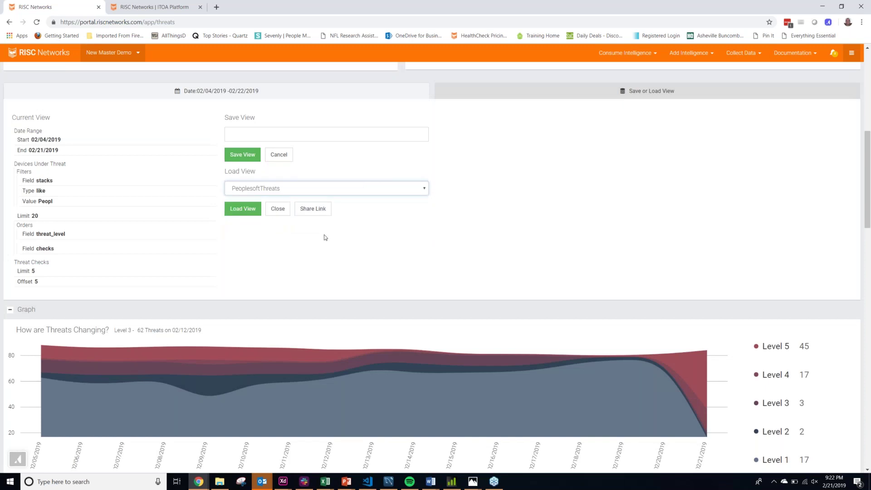
pyautogui.click(313, 210)
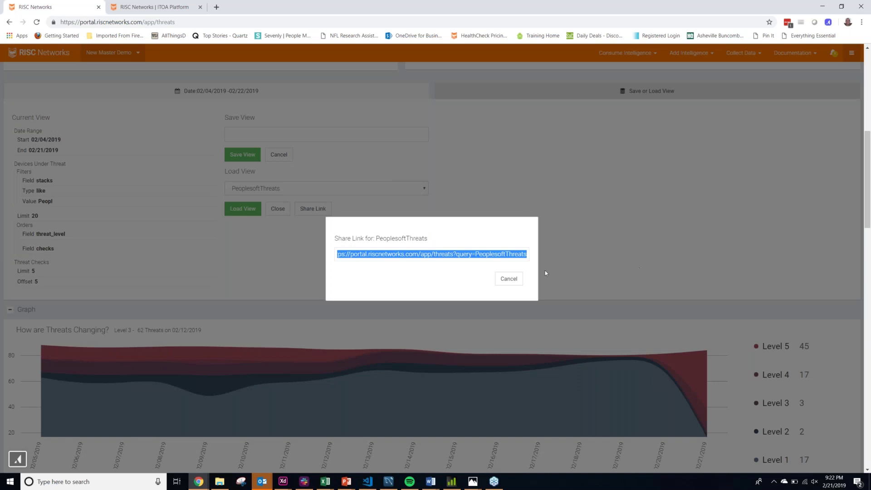
pyautogui.click(509, 279)
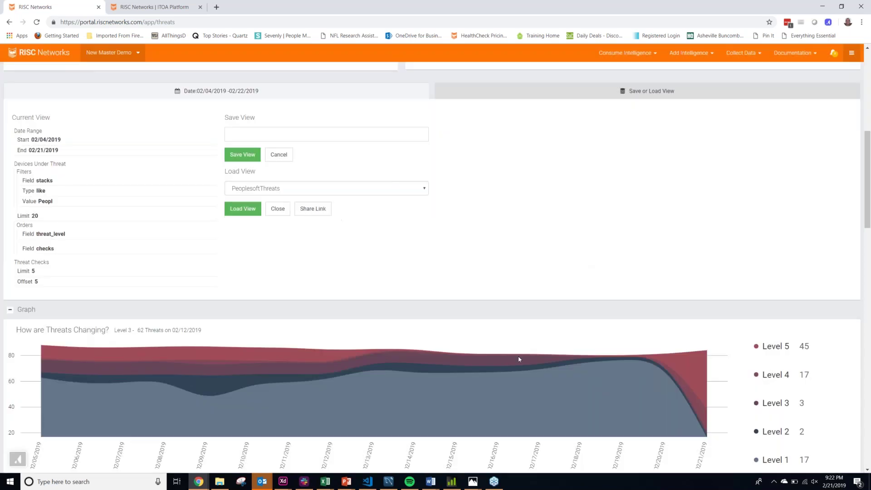
# Step: Review the filtered Devices Under Threat list and return to the Threat Digest at the start of the page
pyautogui.scroll(-8, 519, 359)
pyautogui.scroll(-3, 407, 371)
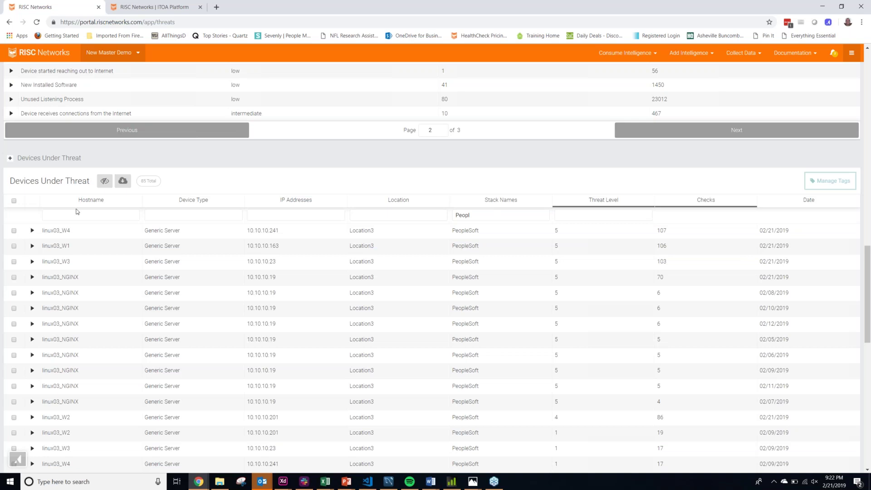
pyautogui.scroll(15, 344, 273)
pyautogui.scroll(2, 392, 299)
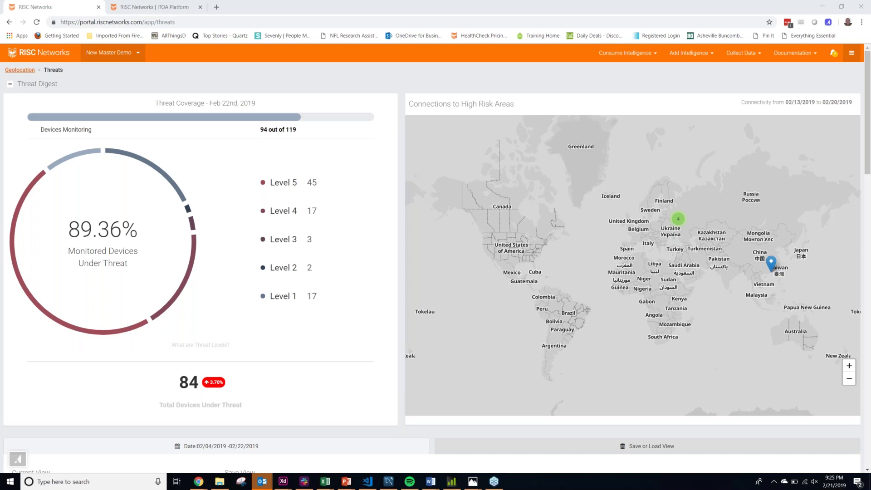
# Step: Open the Security Geolocation page and inspect the Hong Kong pin's details, highlighting its stack name
pyautogui.click(626, 52)
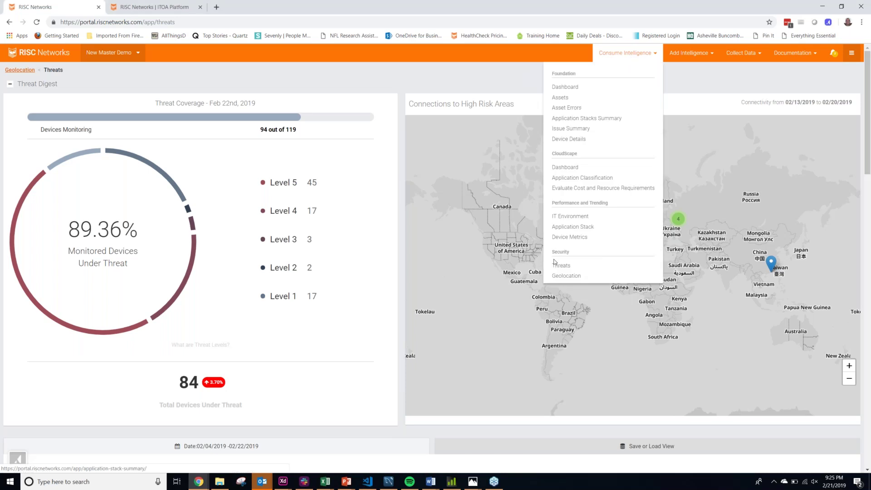
pyautogui.click(577, 277)
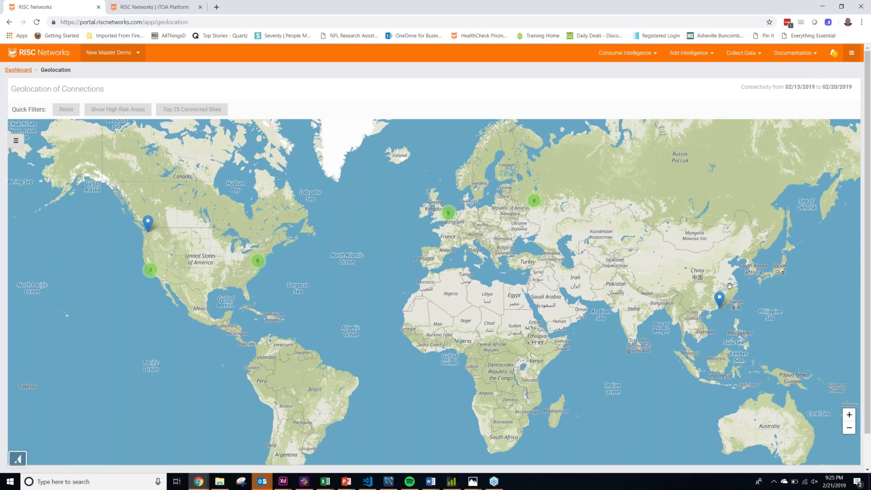
pyautogui.click(719, 302)
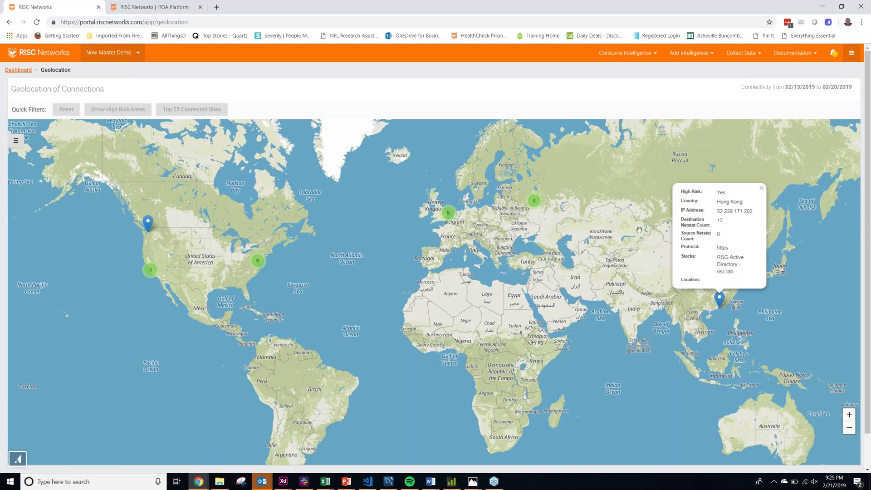
pyautogui.tripleClick(725, 257)
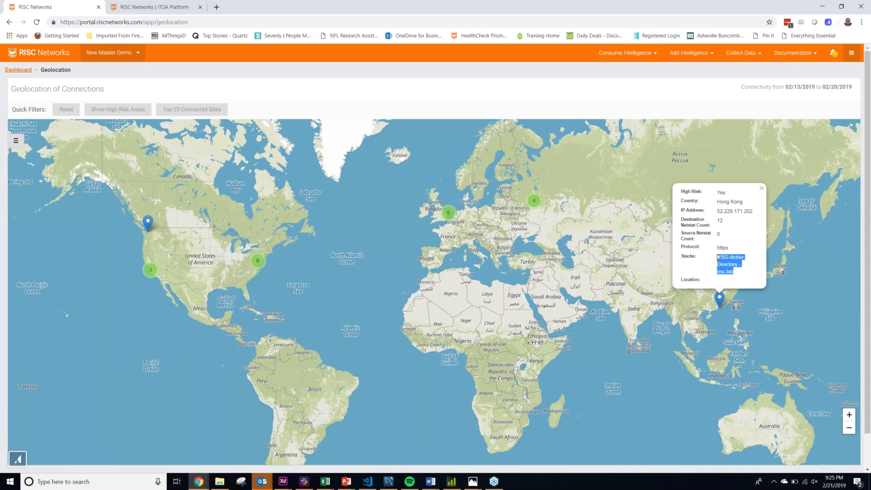
# Step: Filter the map pins by stack, excluding Autodesk, CRM, ERP, ERP-Dev, EndpointProtection, HR Internal, InvoiceSystem and Isolated Devices, and dismiss the pin details
pyautogui.click(18, 143)
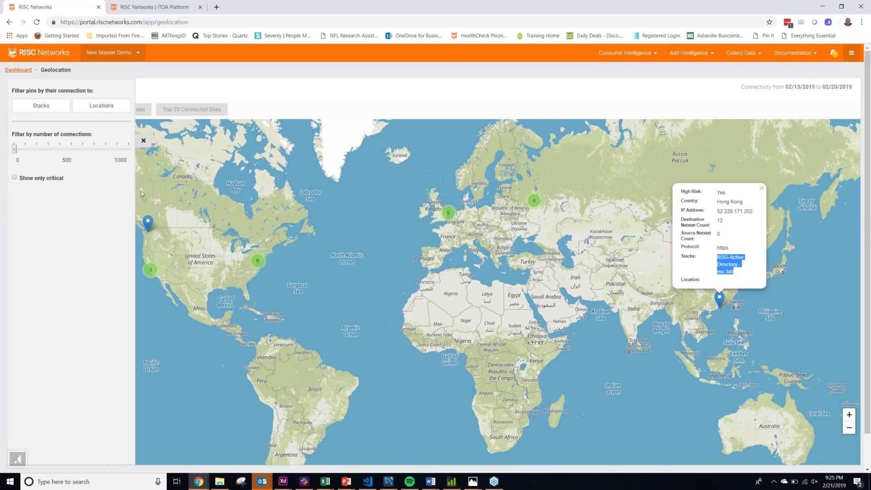
pyautogui.click(45, 108)
pyautogui.click(30, 126)
pyautogui.click(31, 136)
pyautogui.click(30, 155)
pyautogui.click(30, 166)
pyautogui.click(33, 176)
pyautogui.click(33, 186)
pyautogui.click(35, 196)
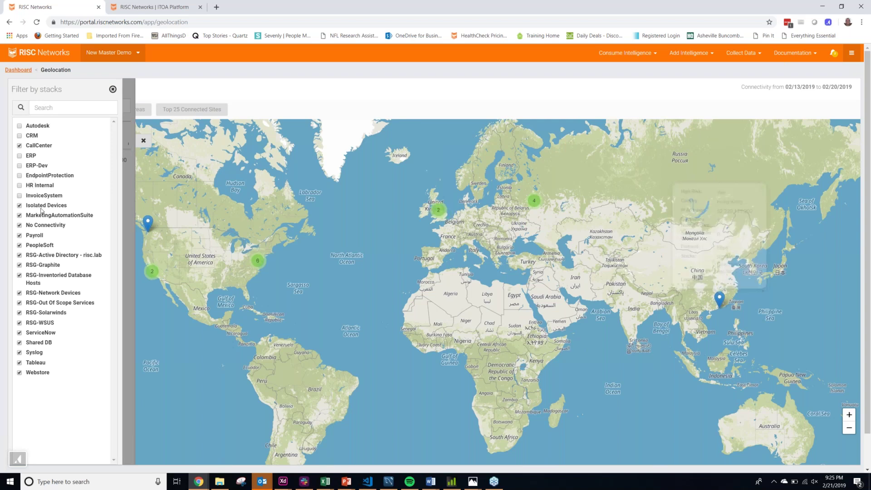
pyautogui.click(40, 208)
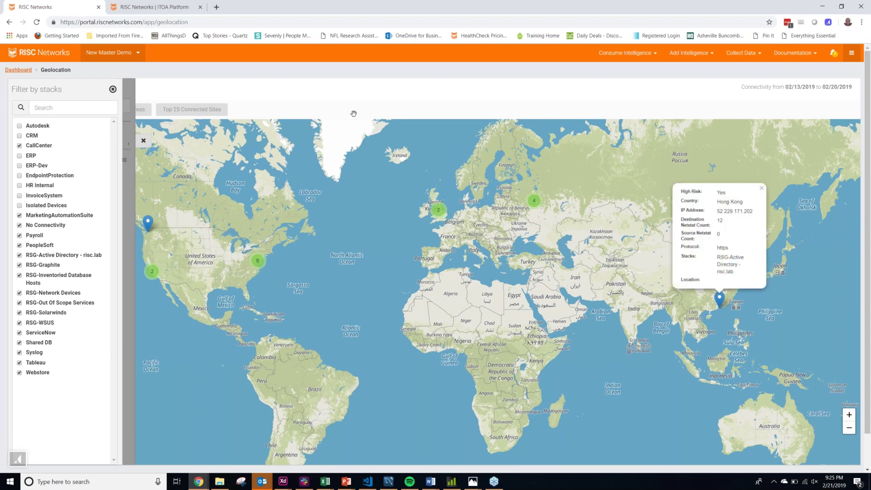
pyautogui.click(762, 188)
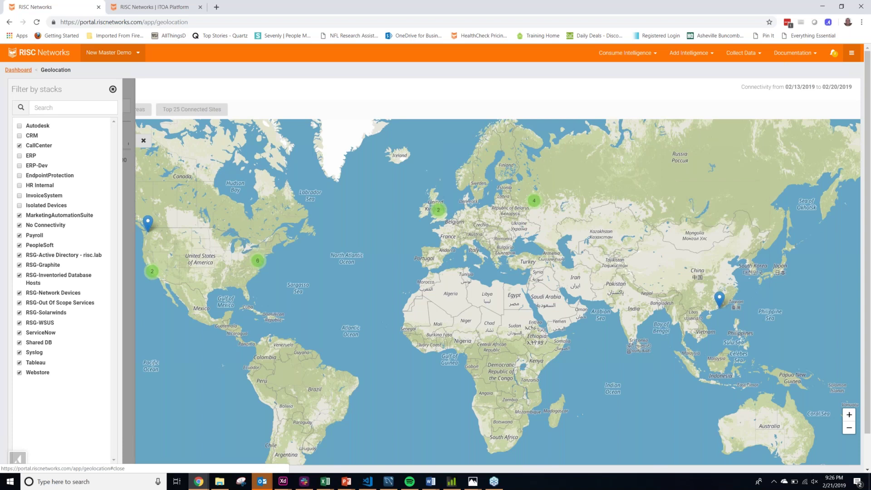
# Step: Include the Autodesk and EndpointProtection stacks in the pin filter again and close the filter options
pyautogui.click(30, 127)
pyautogui.click(32, 178)
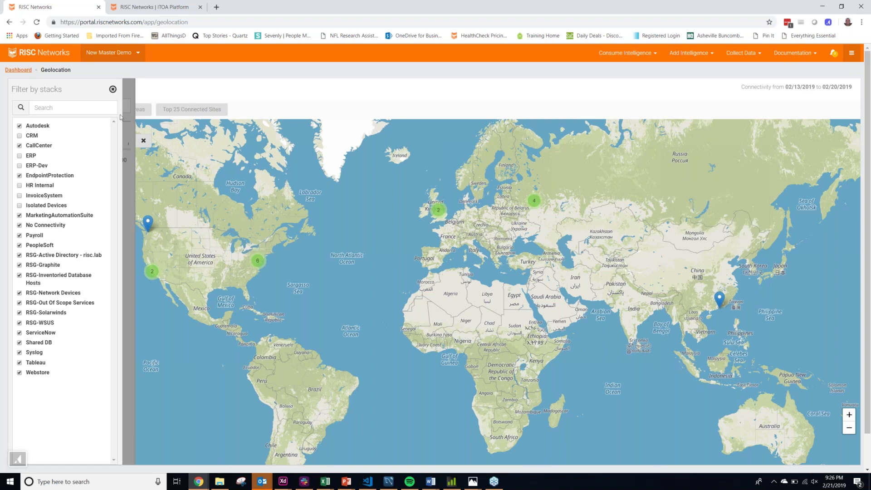
pyautogui.click(112, 90)
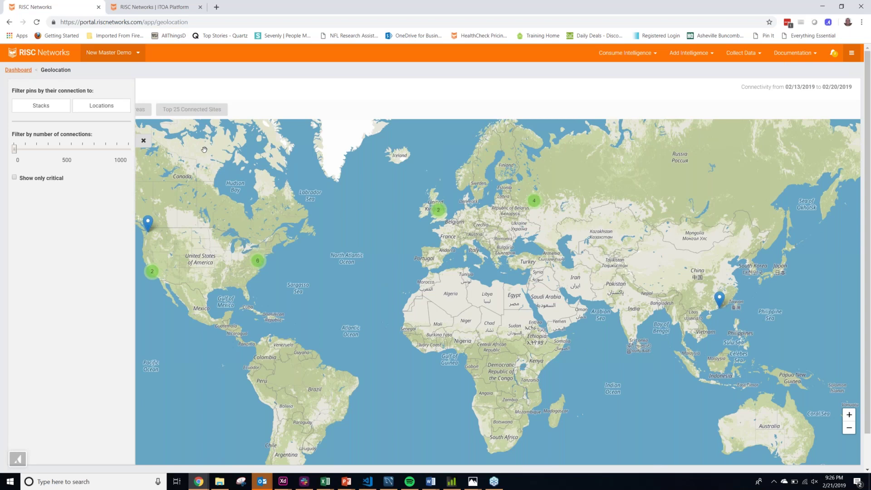
pyautogui.click(143, 141)
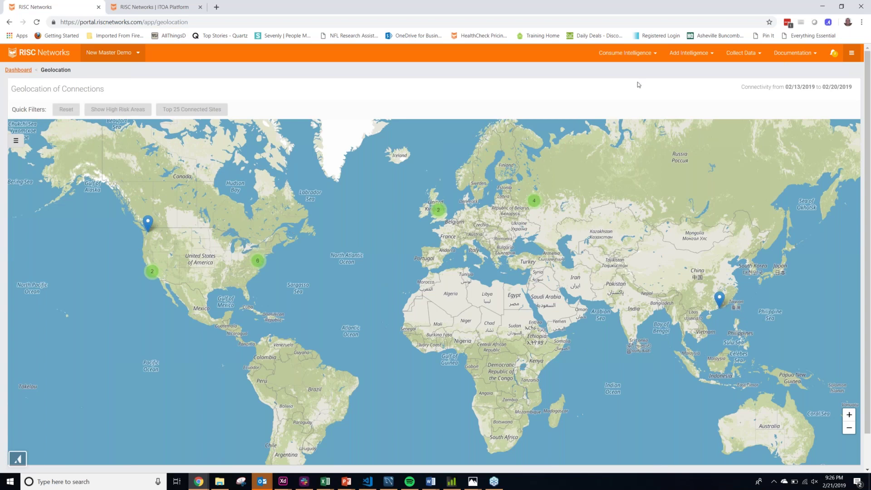
# Step: Return to the Security Threats page
pyautogui.click(601, 54)
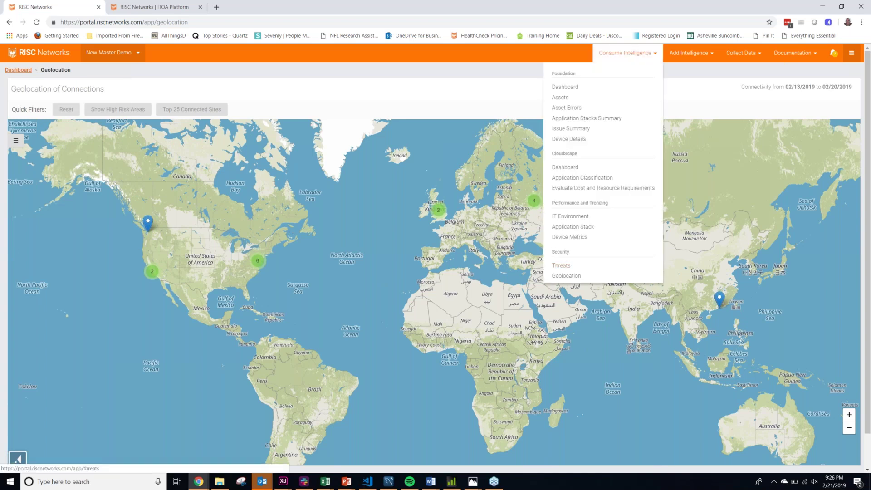
pyautogui.click(561, 266)
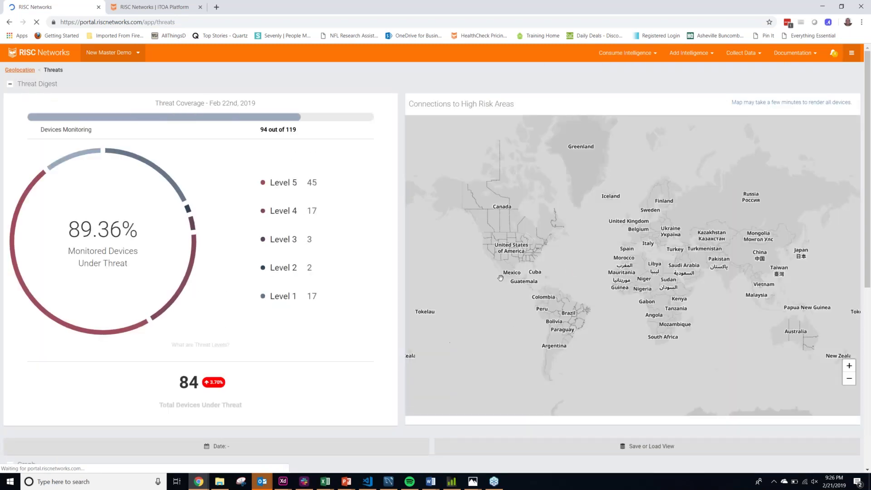
# Step: Expand the "Device received connection from high-risk area" threat check and highlight the affected device's hostname and stack name
pyautogui.scroll(-4, 367, 360)
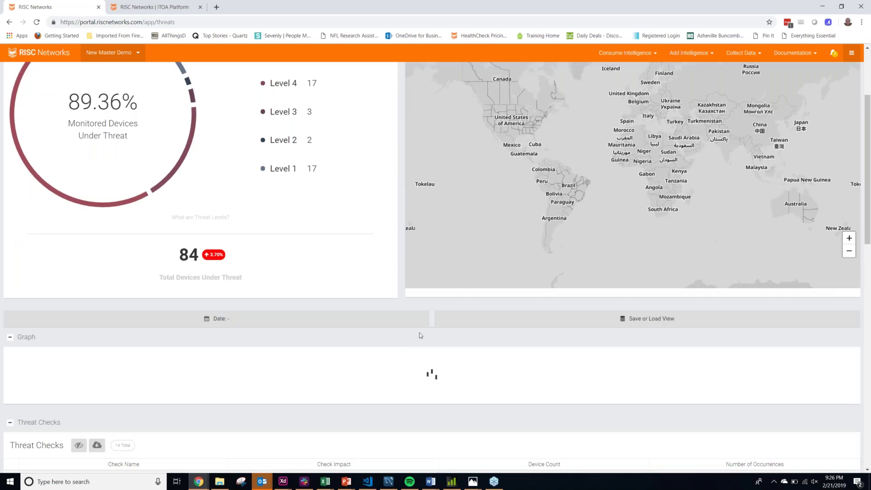
pyautogui.scroll(-2, 322, 347)
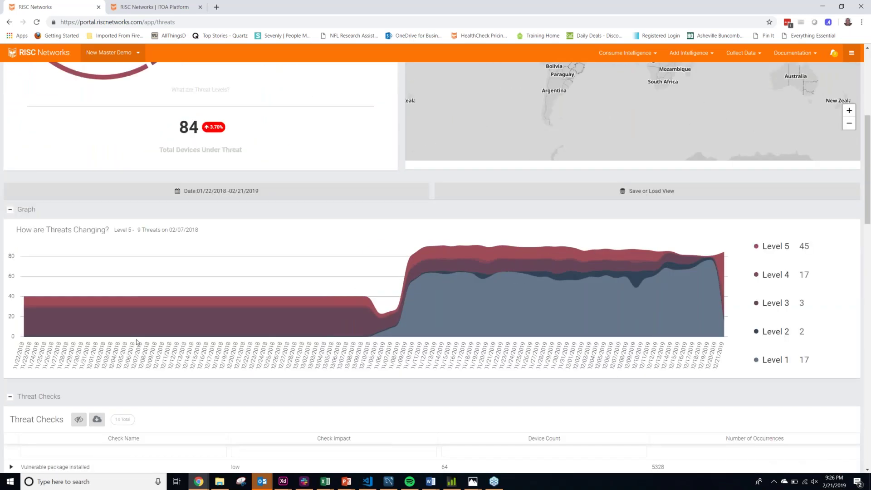
pyautogui.scroll(-4, 132, 331)
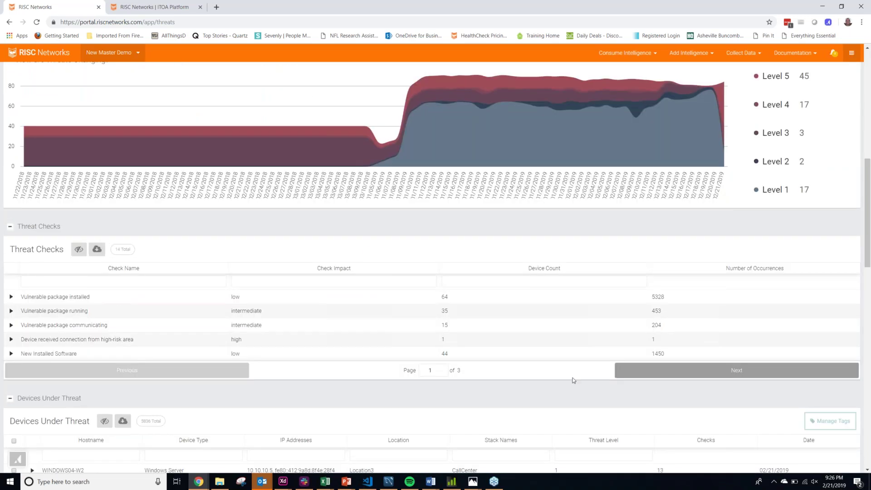
pyautogui.click(11, 340)
pyautogui.scroll(-2, 138, 358)
pyautogui.moveTo(301, 325); pyautogui.dragTo(386, 331)
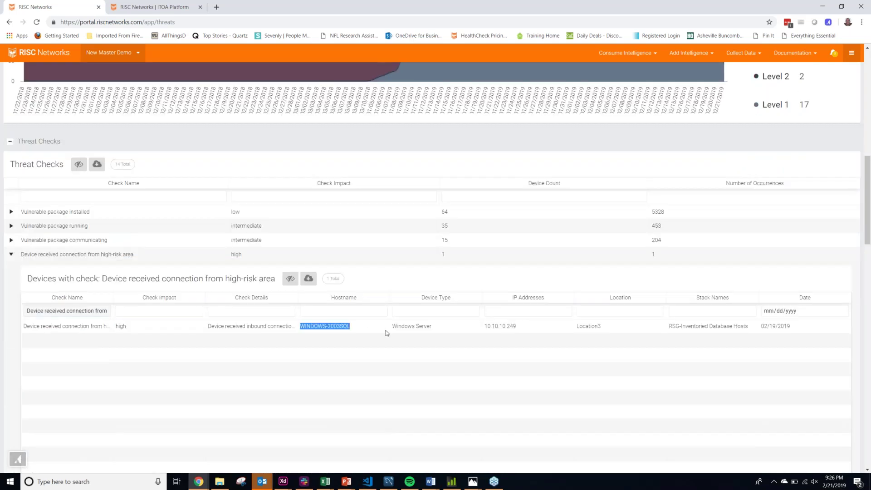
pyautogui.click(359, 329)
pyautogui.moveTo(331, 326); pyautogui.dragTo(349, 327)
pyautogui.moveTo(670, 327); pyautogui.dragTo(754, 327)
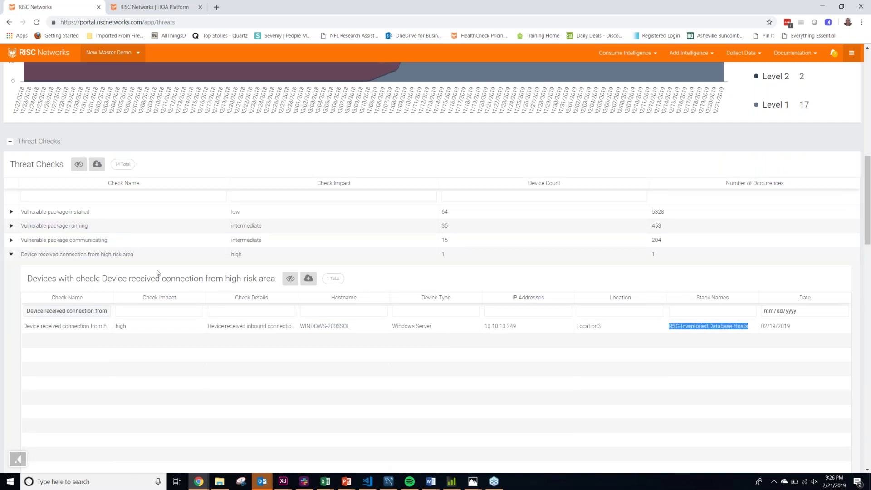
# Step: Widen the Check Details column to read the connection detail in full, and collapse the high-risk area check
pyautogui.moveTo(298, 297); pyautogui.dragTo(361, 300)
pyautogui.moveTo(297, 326); pyautogui.dragTo(341, 331)
pyautogui.click(341, 330)
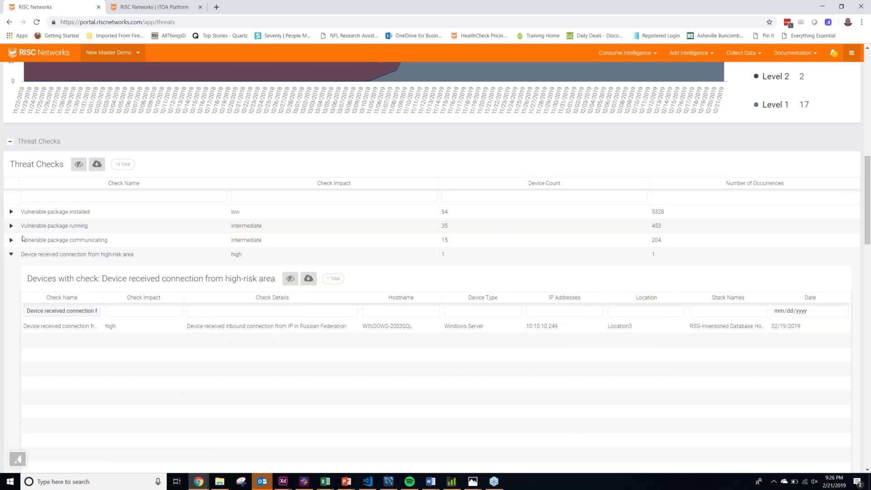
pyautogui.click(11, 255)
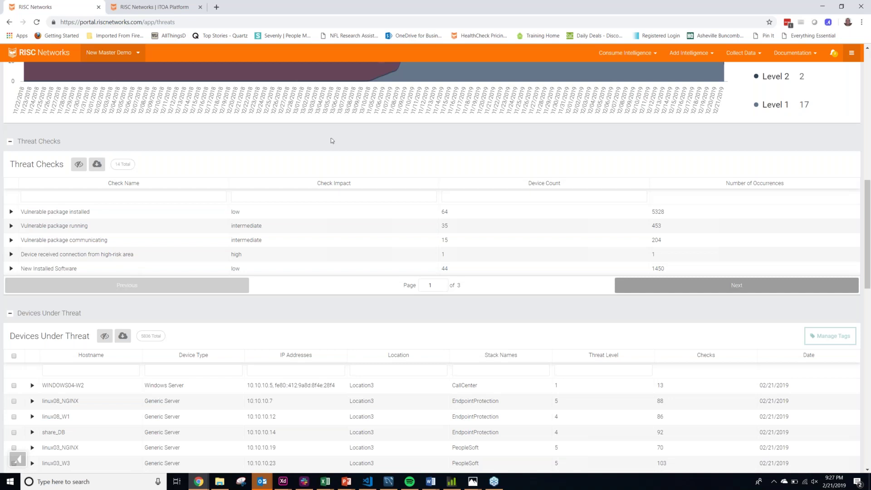
# Step: Open the Foundation Assets page
pyautogui.scroll(10, 515, 236)
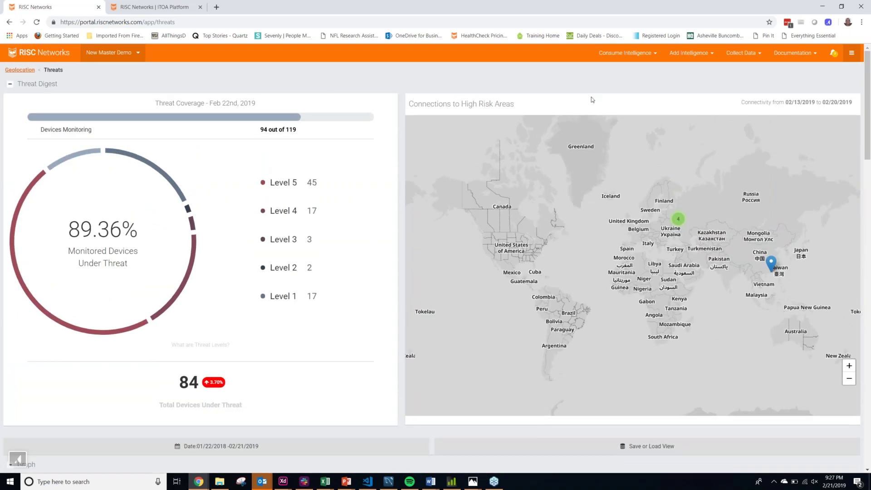
pyautogui.click(642, 54)
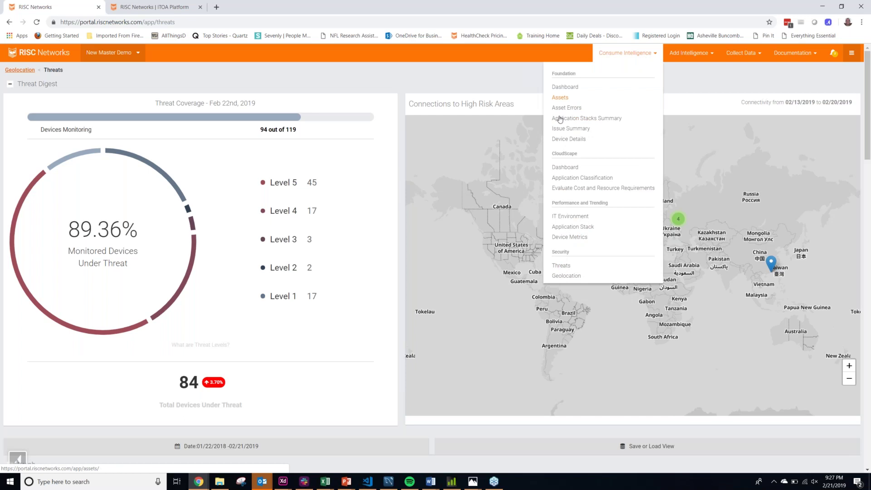
pyautogui.click(559, 98)
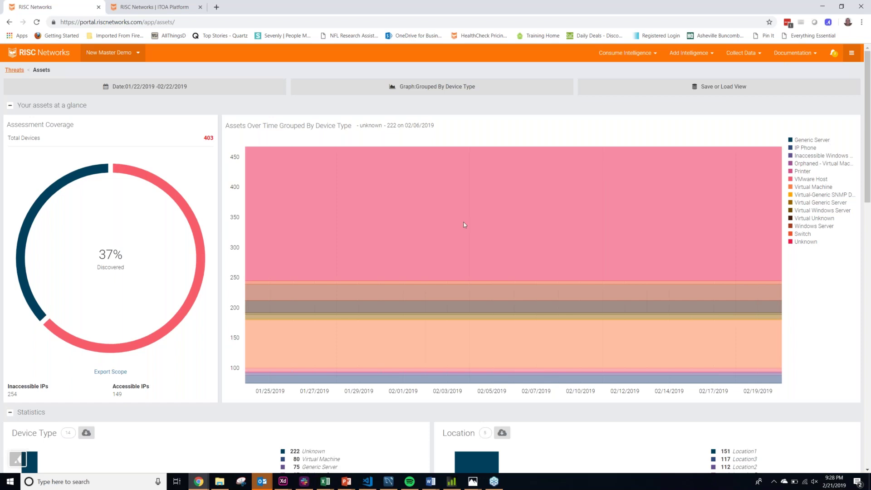
# Step: Group the Assets Over Time graph by Location and inspect the updated graph
pyautogui.click(447, 91)
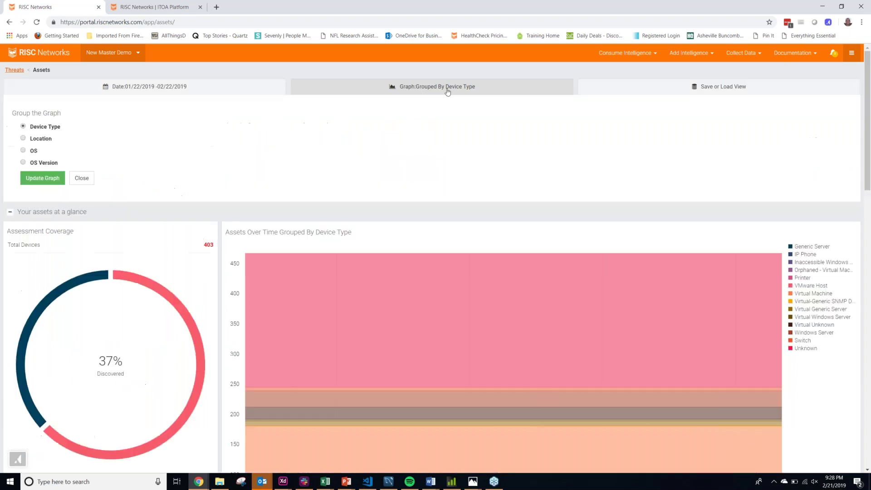
pyautogui.click(23, 138)
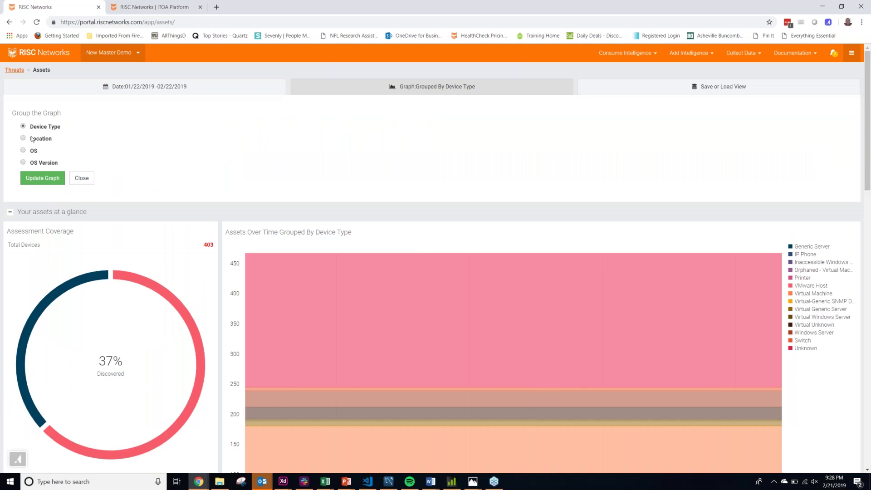
pyautogui.click(40, 178)
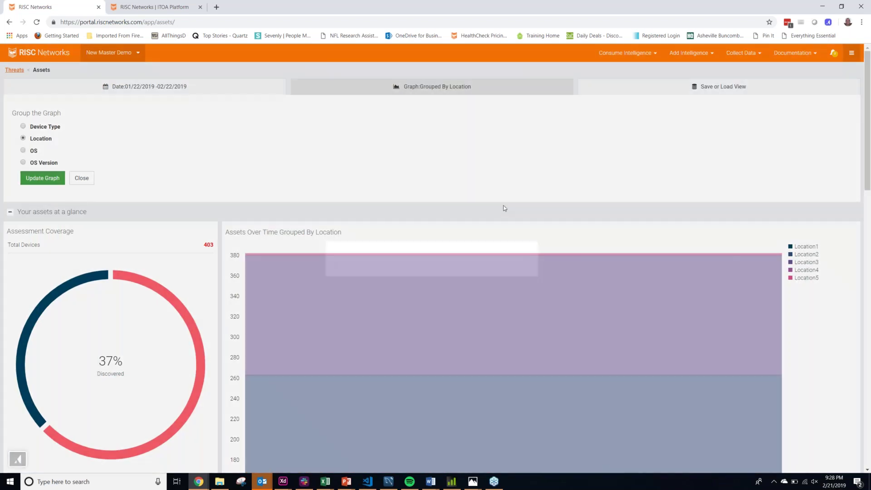
pyautogui.scroll(-2, 609, 293)
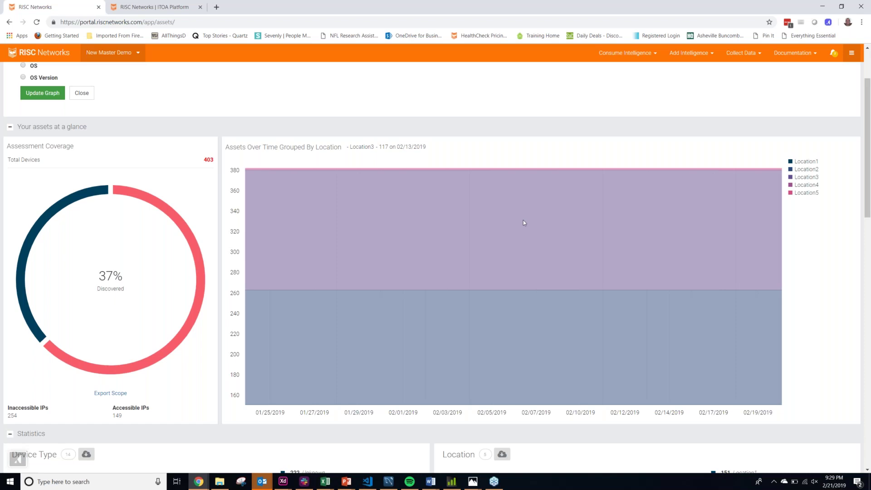
# Step: Group the Assets Over Time graph by OS and inspect the updated graph
pyautogui.scroll(2, 540, 289)
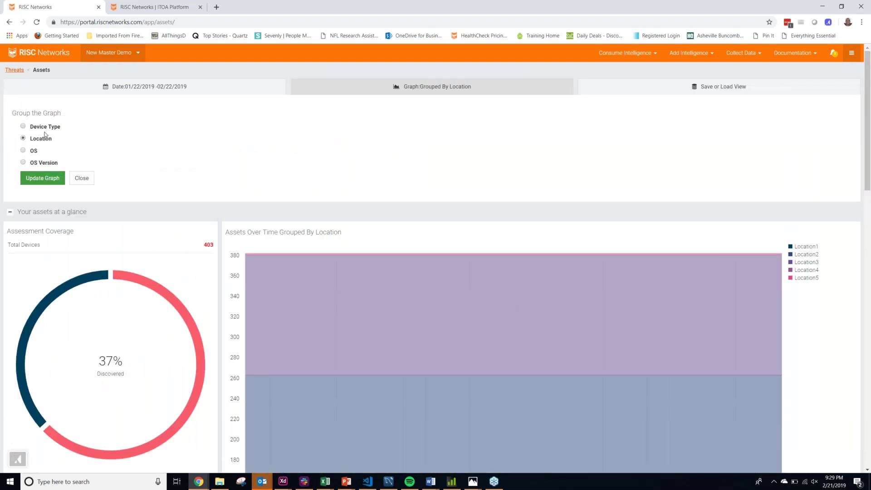
pyautogui.click(34, 152)
pyautogui.click(38, 177)
pyautogui.scroll(-1, 837, 329)
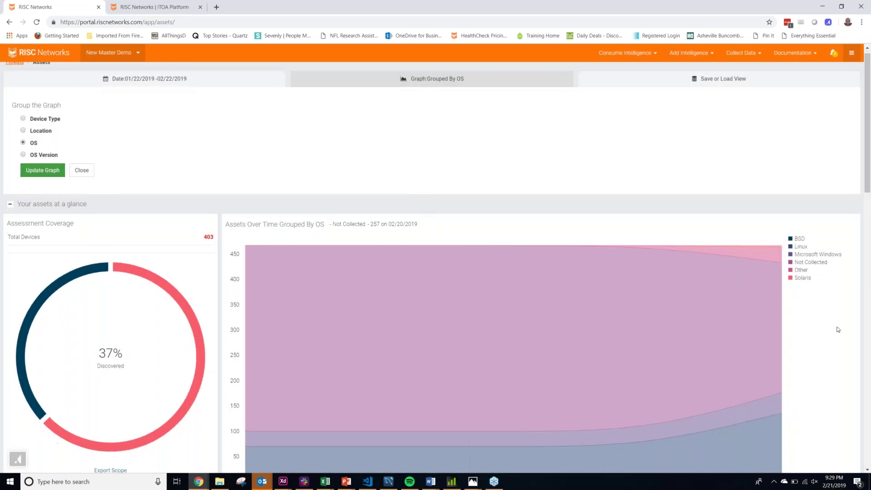
pyautogui.scroll(-1, 837, 329)
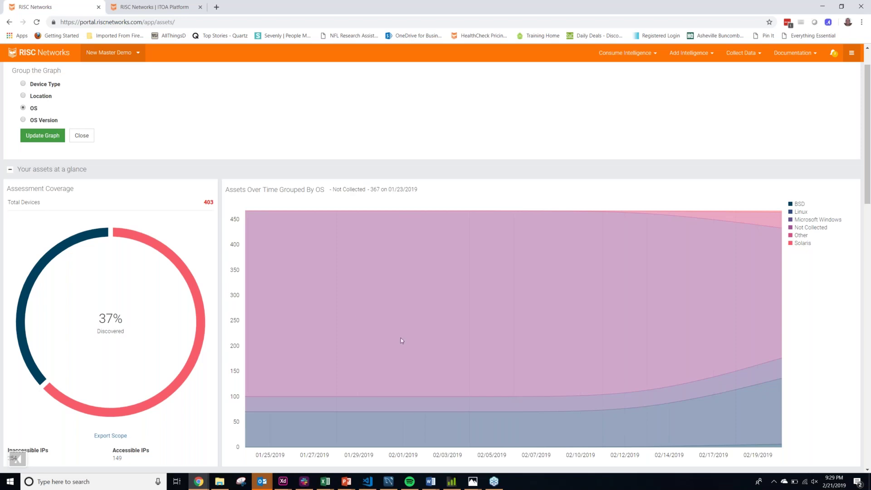
pyautogui.scroll(-2, 272, 264)
# Step: Set the asset date range to start on 02/04/2019, review the graph and close the date options
pyautogui.scroll(3, 254, 195)
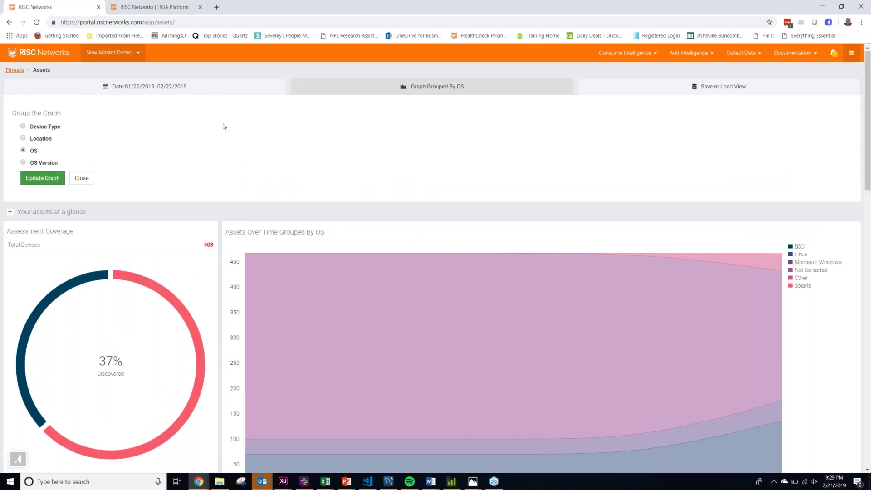
pyautogui.click(153, 90)
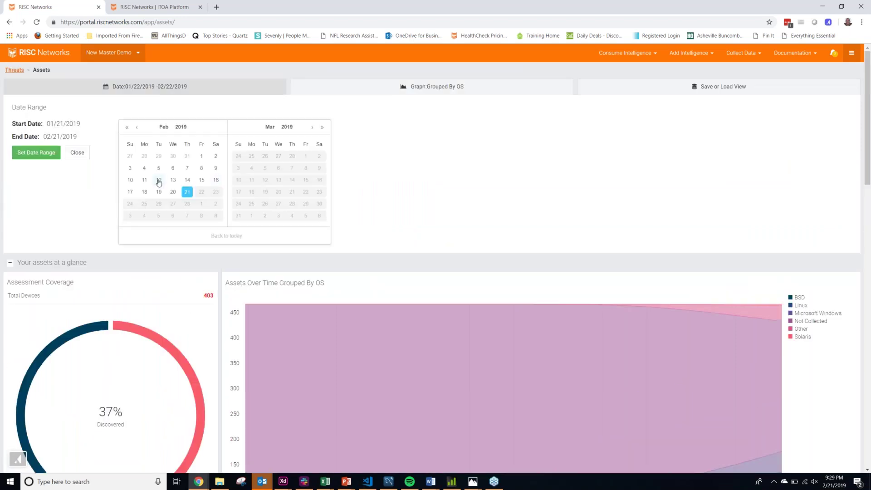
pyautogui.click(145, 169)
pyautogui.click(40, 154)
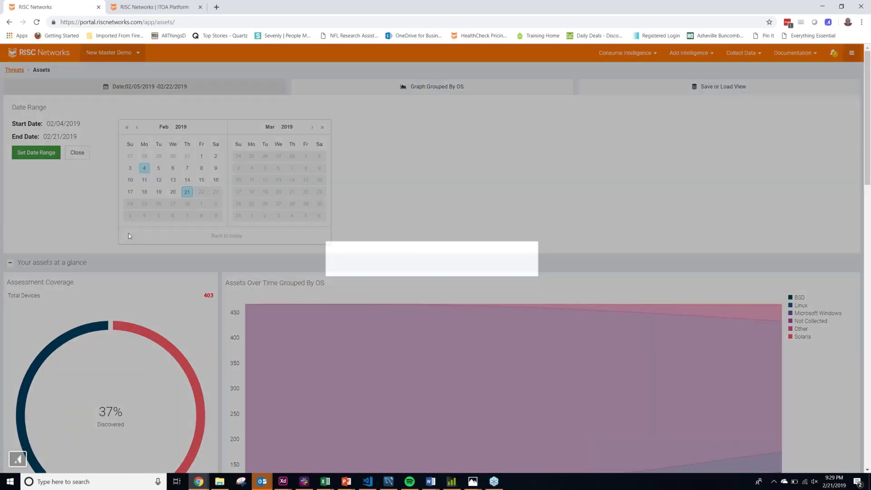
pyautogui.scroll(-4, 453, 286)
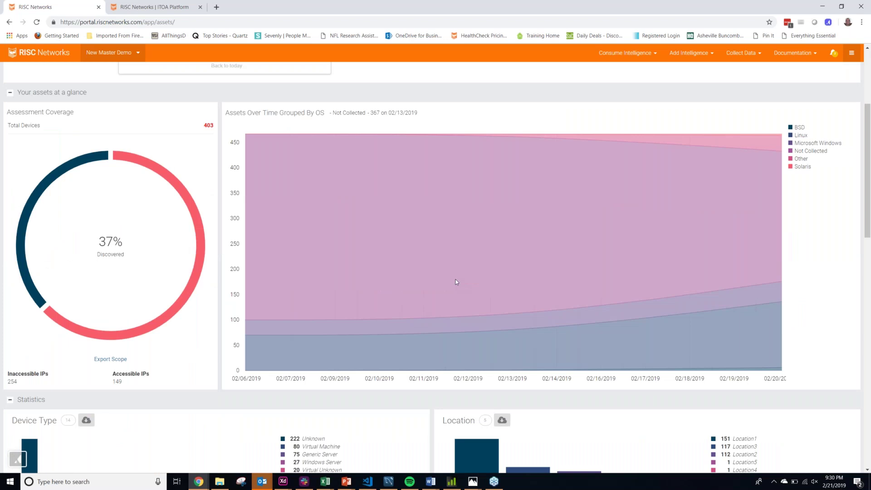
pyautogui.scroll(4, 470, 273)
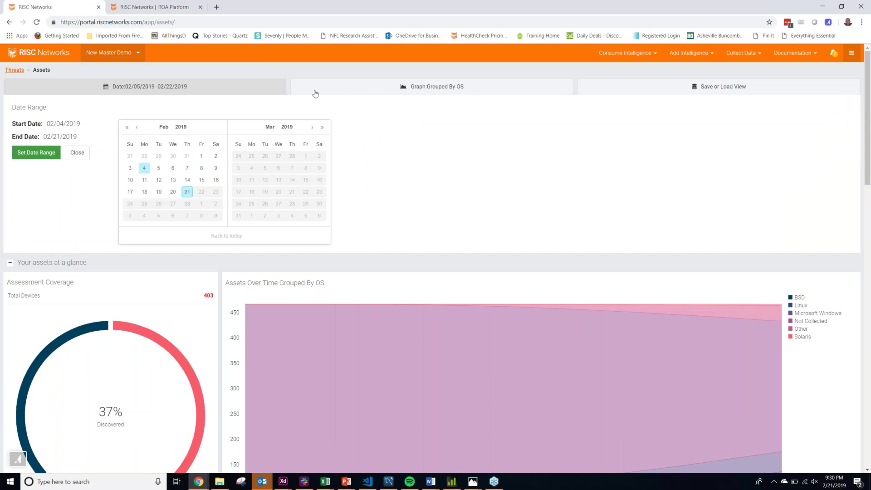
pyautogui.click(214, 89)
# Step: Examine the Device Type, Location, OS and OS Version statistics and the All Assets table
pyautogui.scroll(-6, 304, 157)
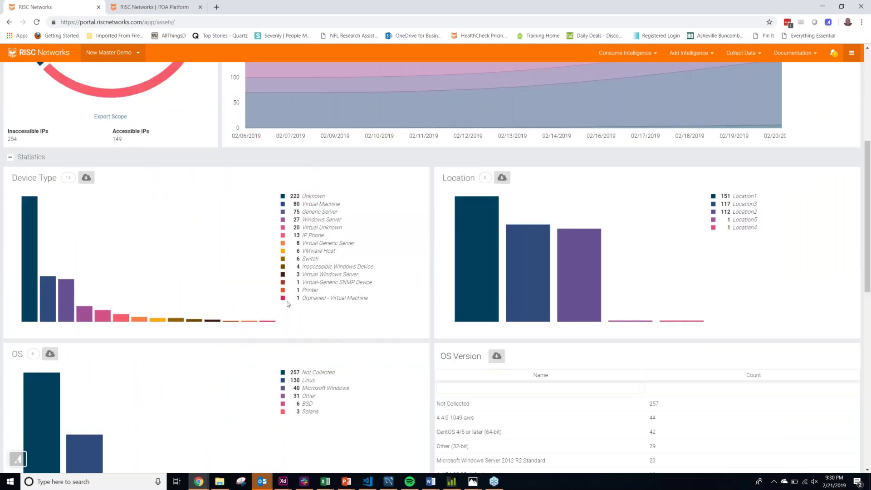
pyautogui.scroll(-1, 619, 304)
pyautogui.scroll(-3, 618, 301)
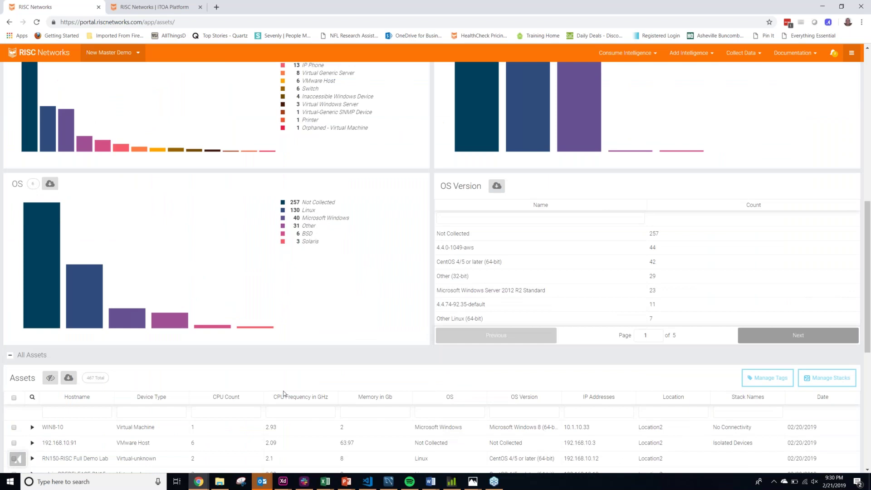
pyautogui.scroll(5, 347, 230)
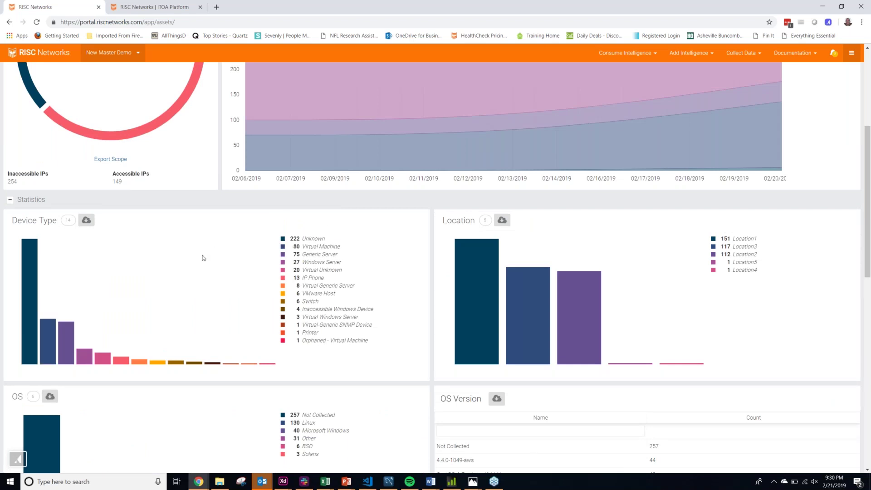
pyautogui.scroll(-1, 211, 262)
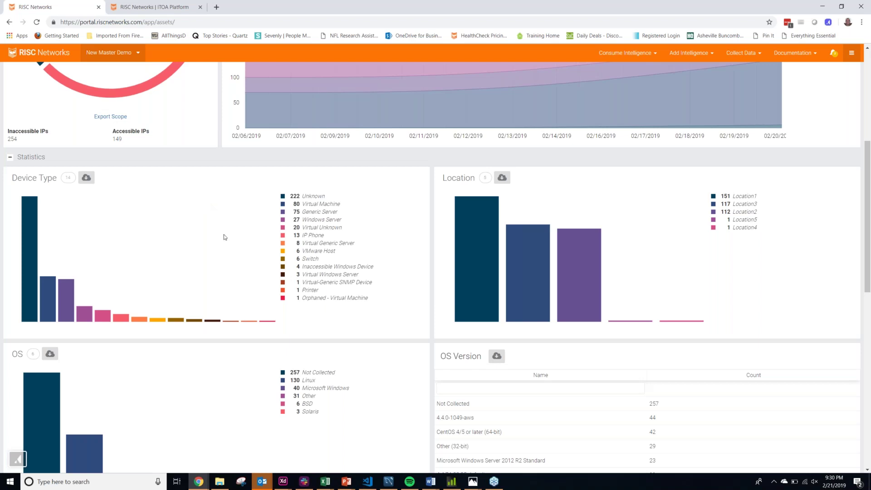
pyautogui.scroll(-1, 238, 252)
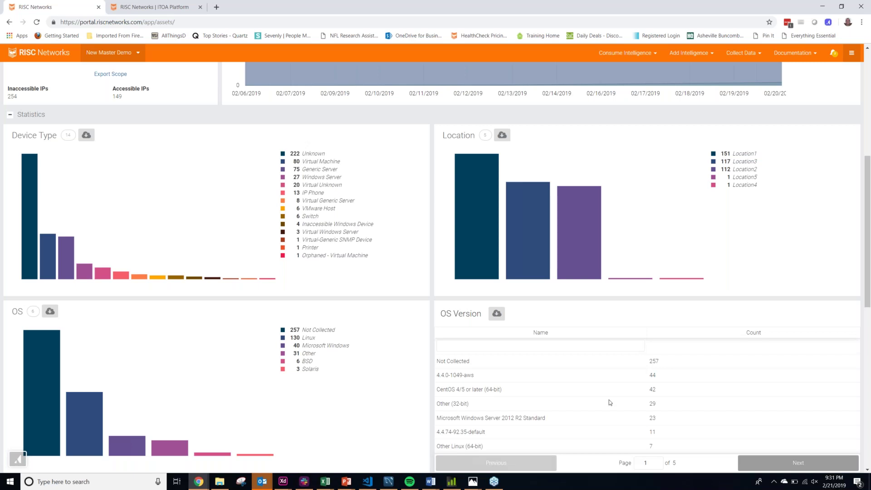
pyautogui.scroll(-3, 352, 316)
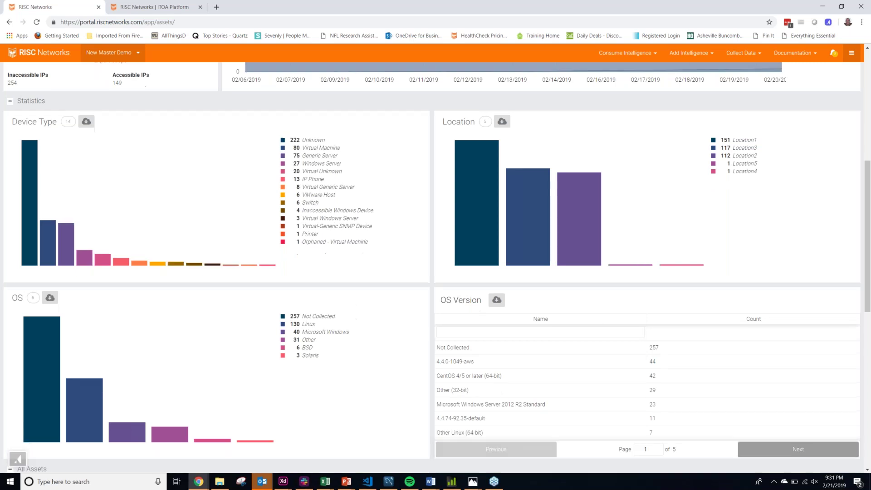
pyautogui.scroll(-2, 349, 287)
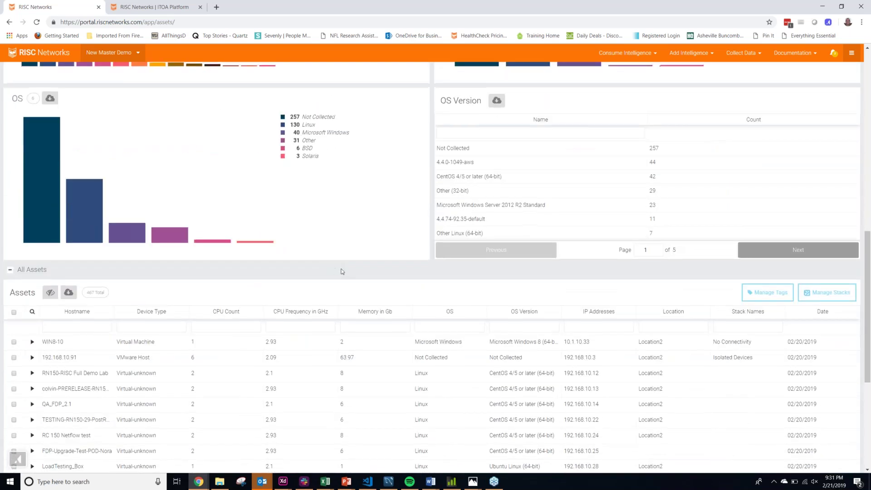
pyautogui.scroll(-1, 351, 262)
pyautogui.scroll(-3, 479, 230)
pyautogui.scroll(2, 478, 234)
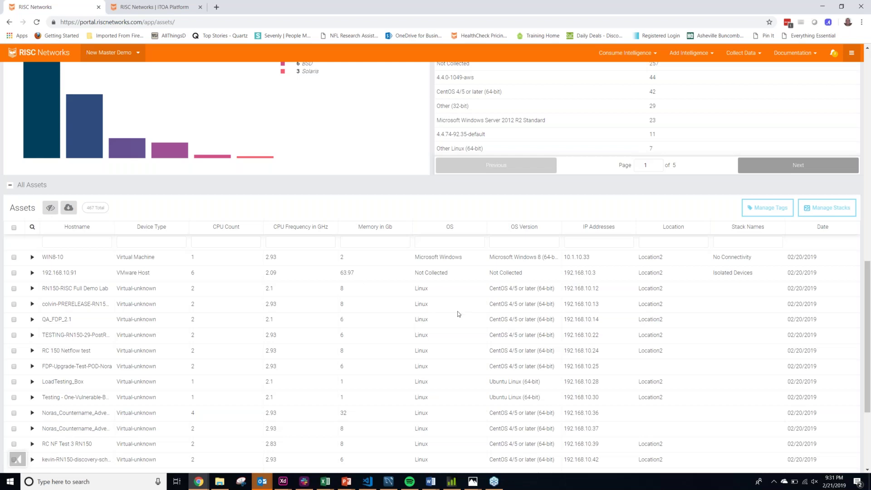
# Step: Open the Legacy Asset Page in a new browser tab and switch to it
pyautogui.scroll(-3, 484, 312)
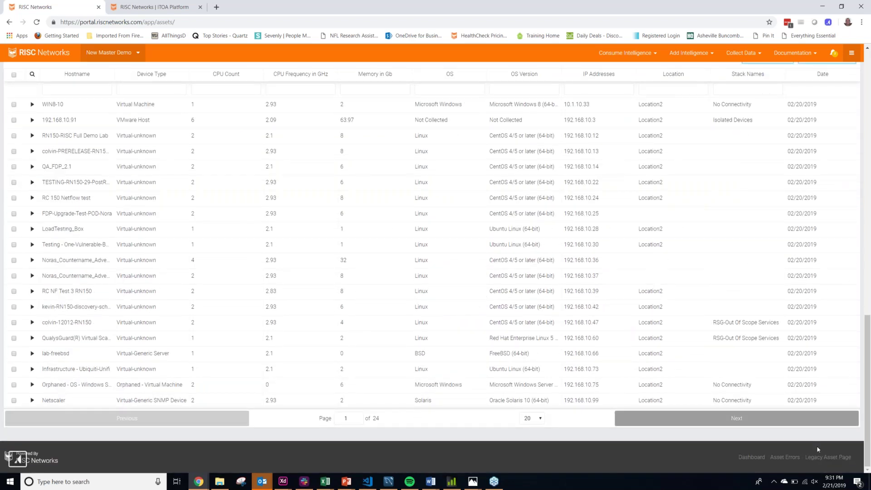
pyautogui.rightClick(820, 458)
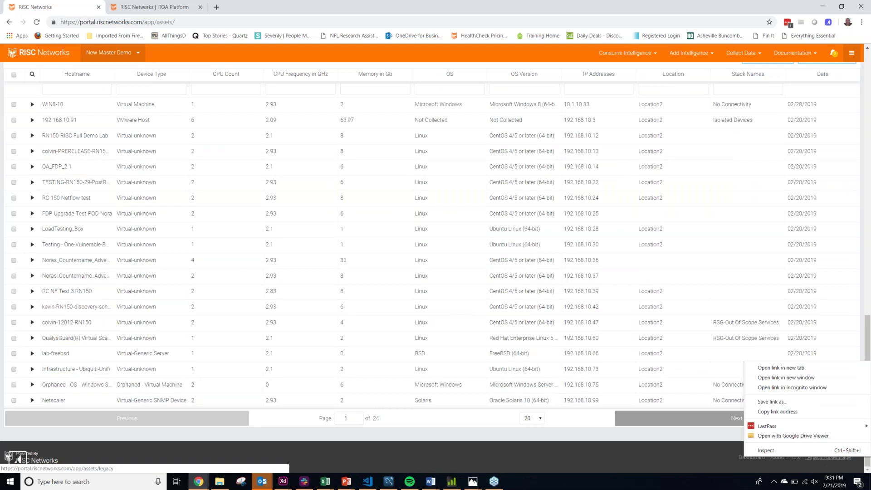
pyautogui.click(788, 369)
pyautogui.click(138, 8)
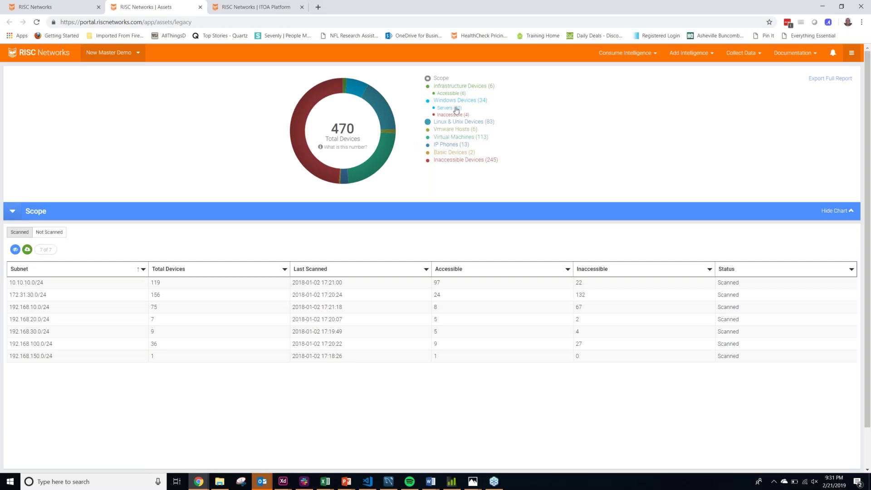
# Step: View the list of Windows servers and switch the listing to Linux & Unix Devices
pyautogui.click(447, 109)
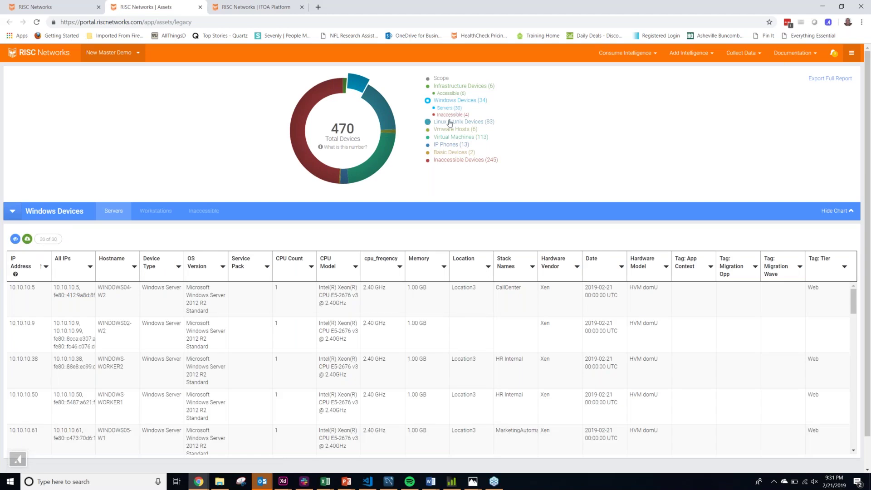
pyautogui.click(450, 122)
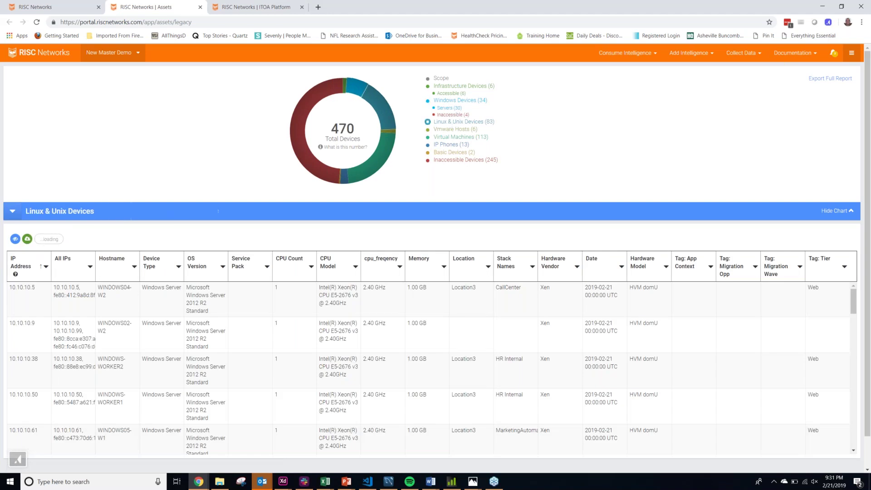
# Step: Show the Vmware Hosts list on the legacy page and return to the new Assets page
pyautogui.click(453, 131)
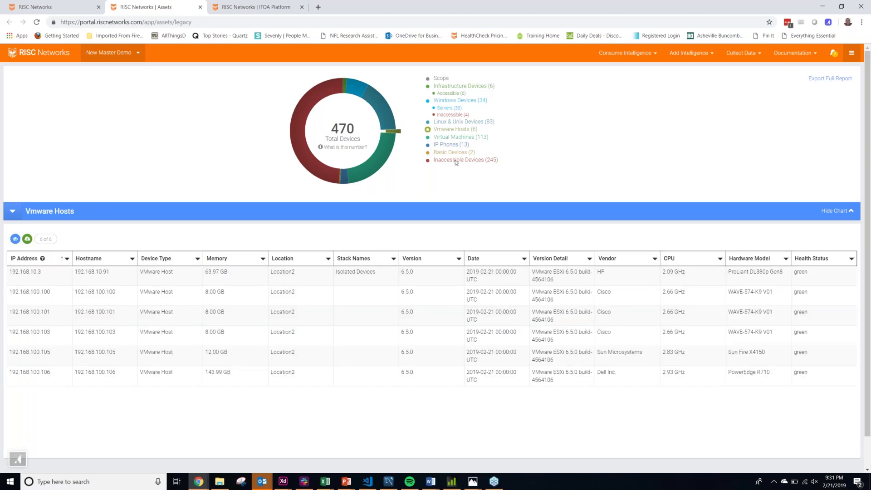
pyautogui.click(40, 8)
pyautogui.scroll(1, 143, 134)
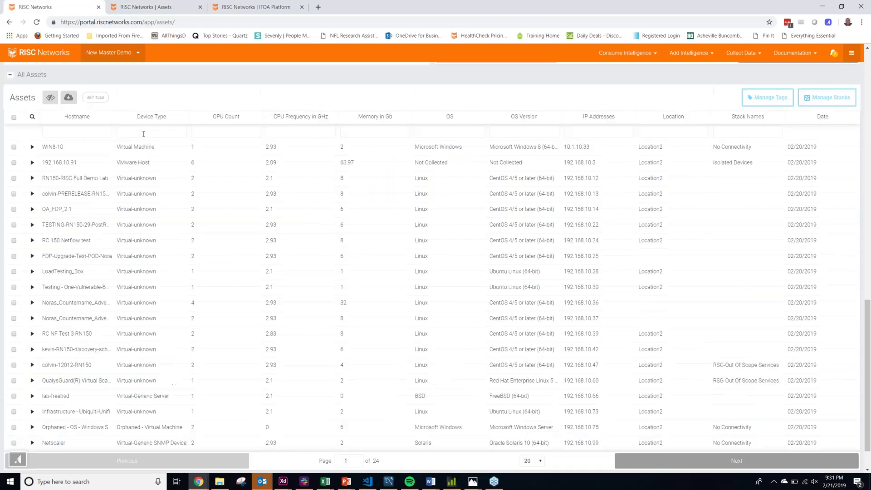
# Step: Try filtering the All Assets table by device type "window" and "gener", and clear the filter
pyautogui.click(178, 130)
pyautogui.write('window')
pyautogui.moveTo(177, 131); pyautogui.dragTo(93, 132)
pyautogui.write('gener')
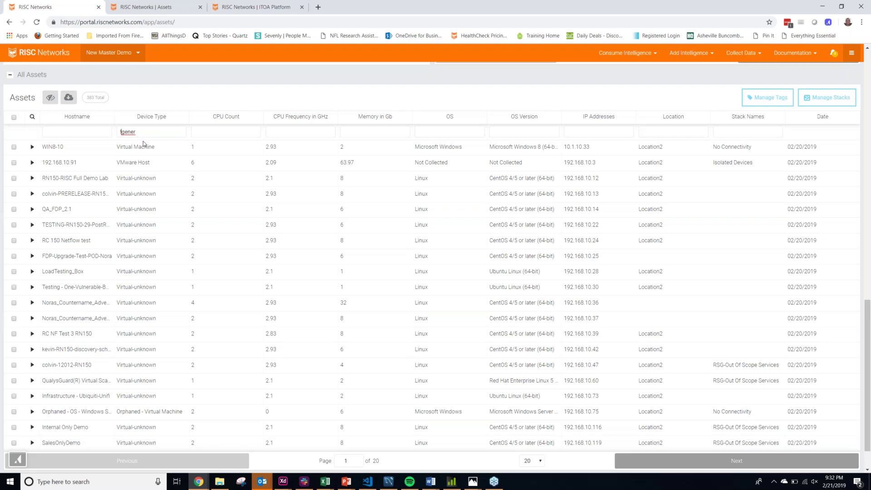
pyautogui.moveTo(149, 133); pyautogui.dragTo(119, 132)
pyautogui.press('BackSpace')
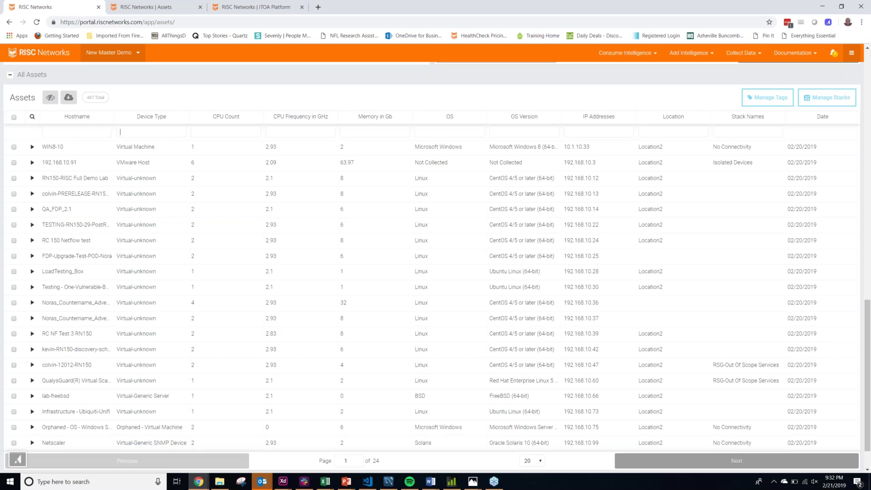
# Step: Filter the assets by device type "window" and expand the details of WINDOWS02-W2 and WINDOWS04-W2
pyautogui.write('window')
pyautogui.click(32, 210)
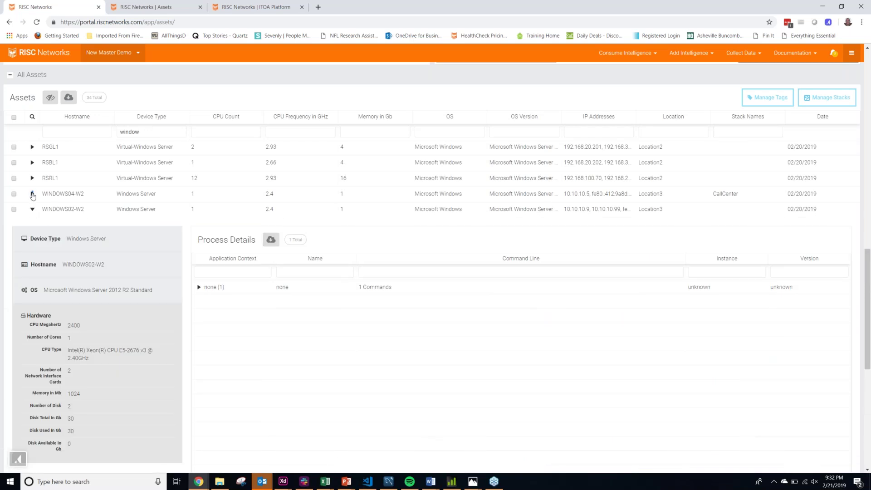
pyautogui.click(33, 194)
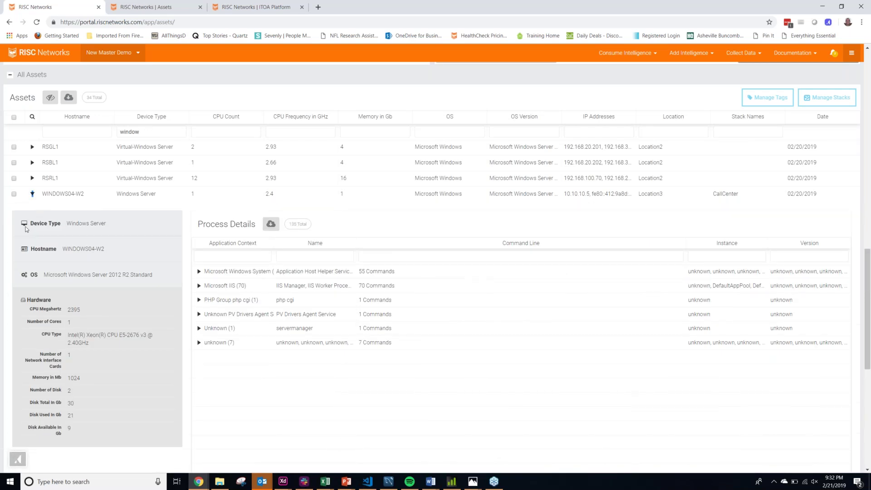
pyautogui.click(32, 194)
pyautogui.click(32, 194)
# Step: Try filtering the WINDOWS04-W2 process details by command line "cat" and clear the filter
pyautogui.click(408, 256)
pyautogui.write('cat')
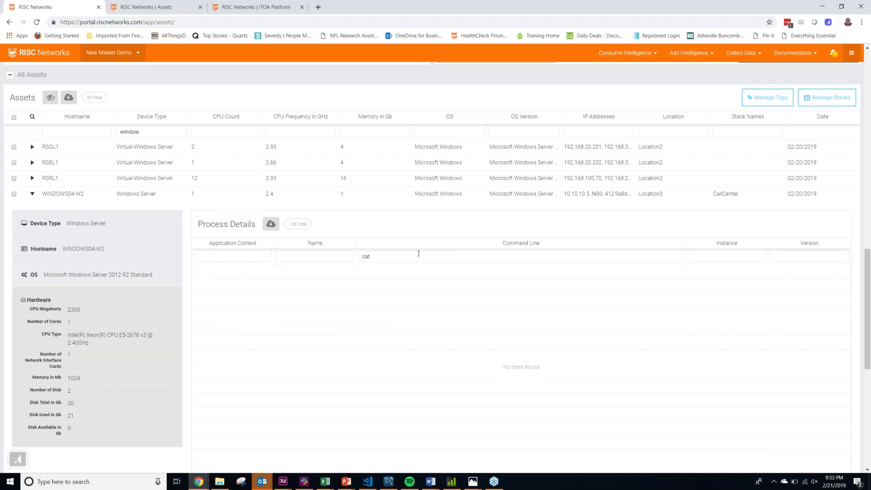
pyautogui.doubleClick(367, 257)
pyautogui.press('BackSpace')
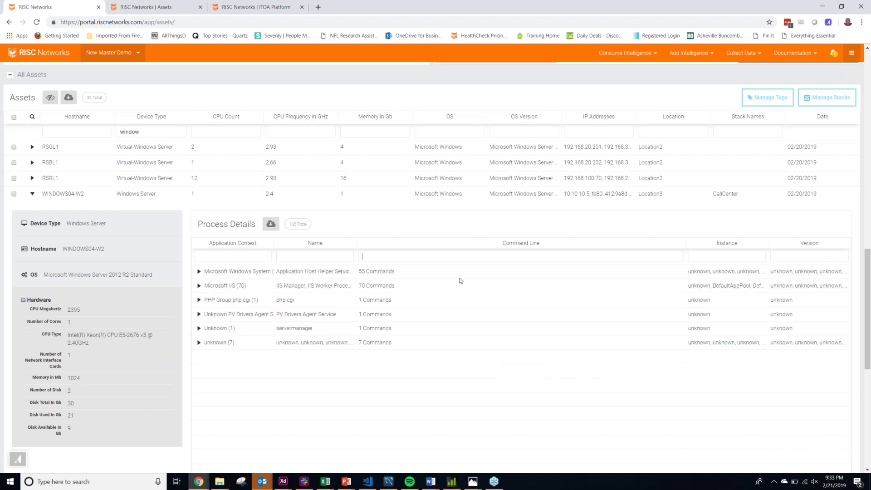
# Step: Search the WINDOWS04-W2 command lines for "micro", inspect the Microsoft IIS entry, clear the search and collapse the server
pyautogui.write('micro')
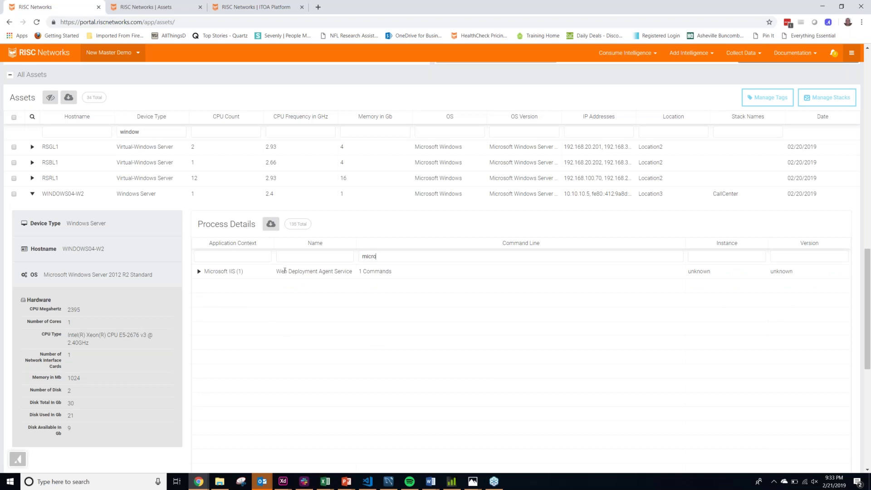
pyautogui.click(198, 271)
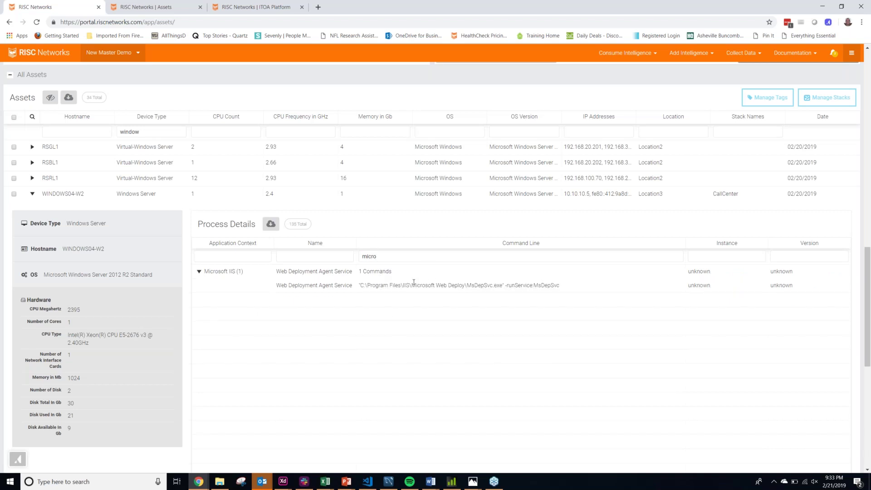
pyautogui.moveTo(414, 282); pyautogui.dragTo(487, 285)
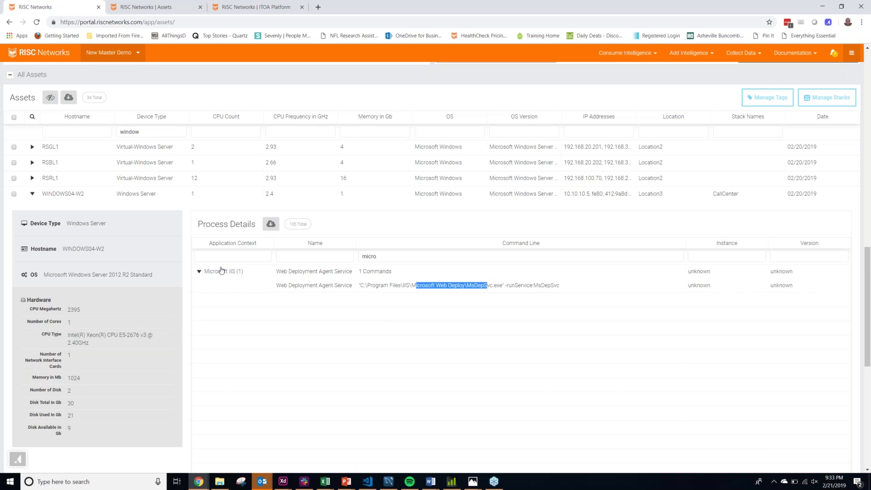
pyautogui.doubleClick(403, 259)
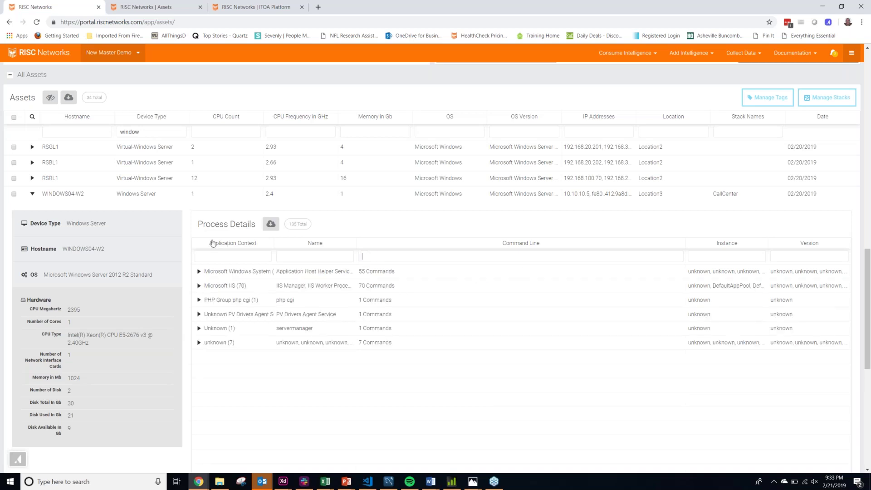
pyautogui.click(32, 194)
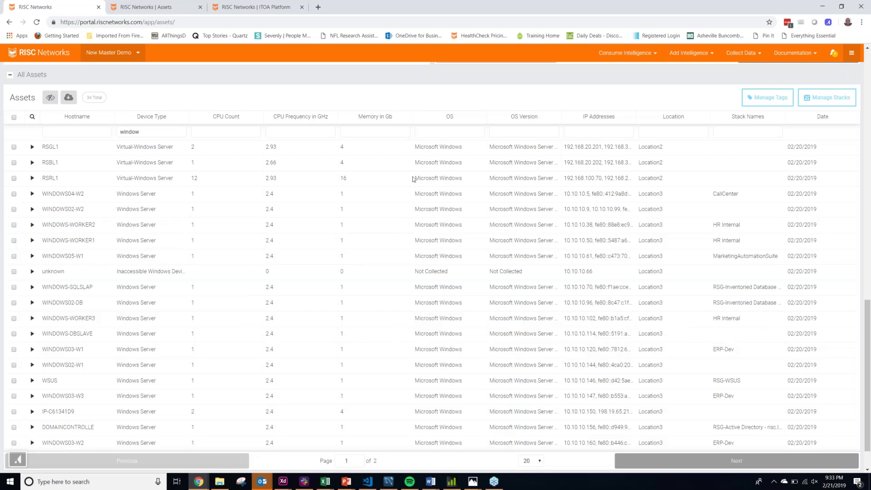
# Step: Compare the Legacy Asset Page with the new Assets page, from its overview graph down to the filtered assets table
pyautogui.click(168, 8)
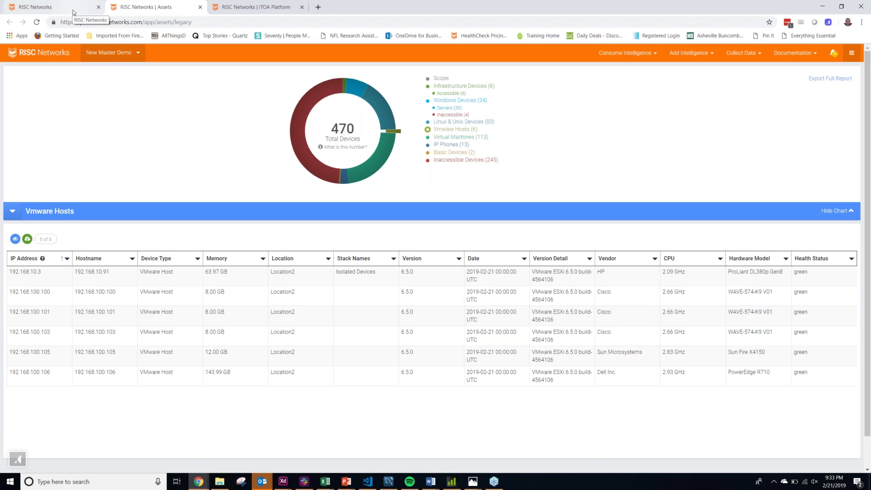
pyautogui.click(56, 8)
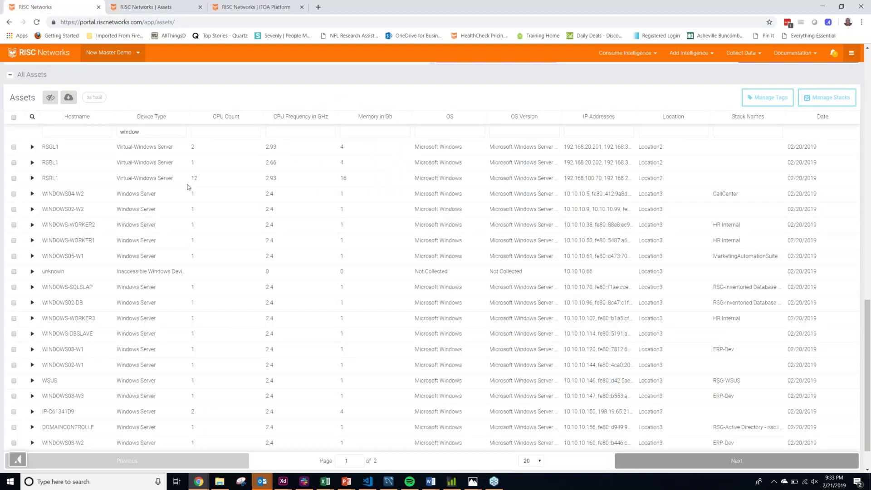
pyautogui.scroll(10, 255, 271)
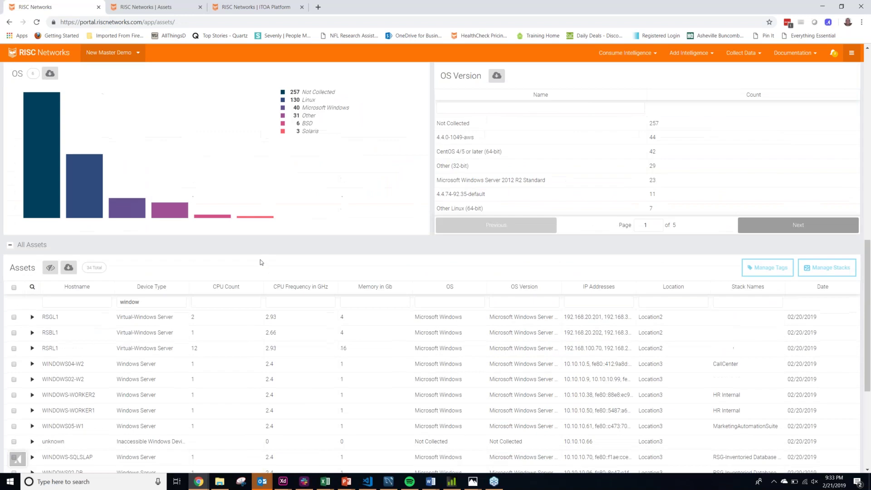
pyautogui.scroll(3, 181, 236)
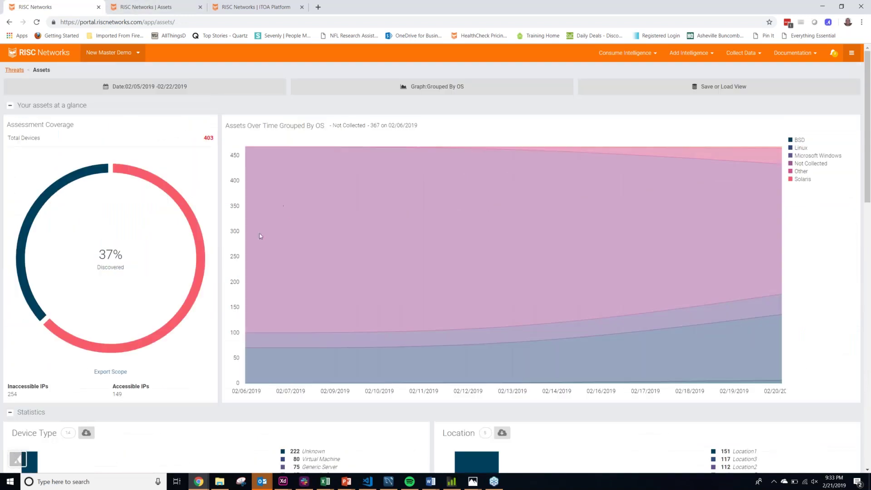
pyautogui.scroll(-5, 241, 238)
pyautogui.click(141, 6)
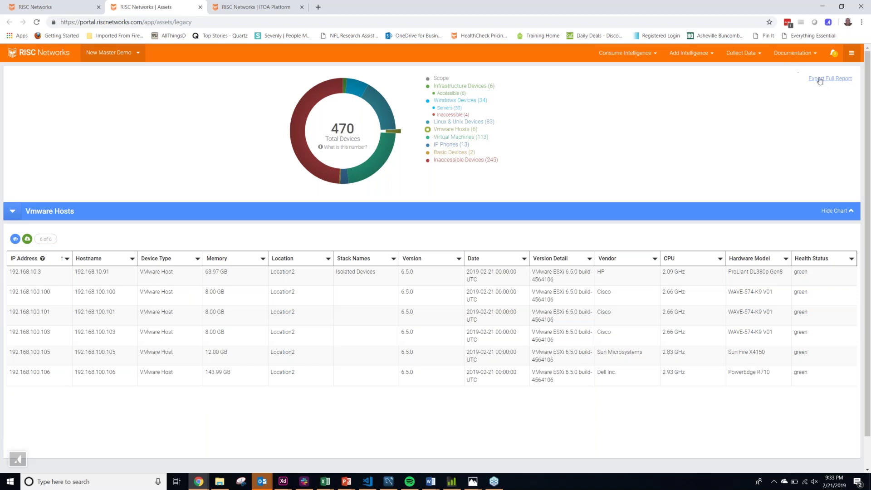
pyautogui.click(55, 7)
pyautogui.scroll(-5, 435, 272)
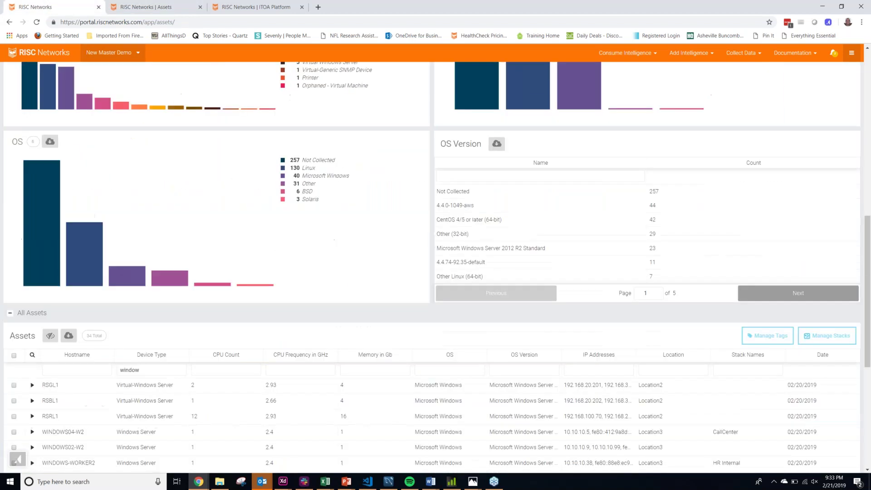
pyautogui.scroll(-6, 396, 250)
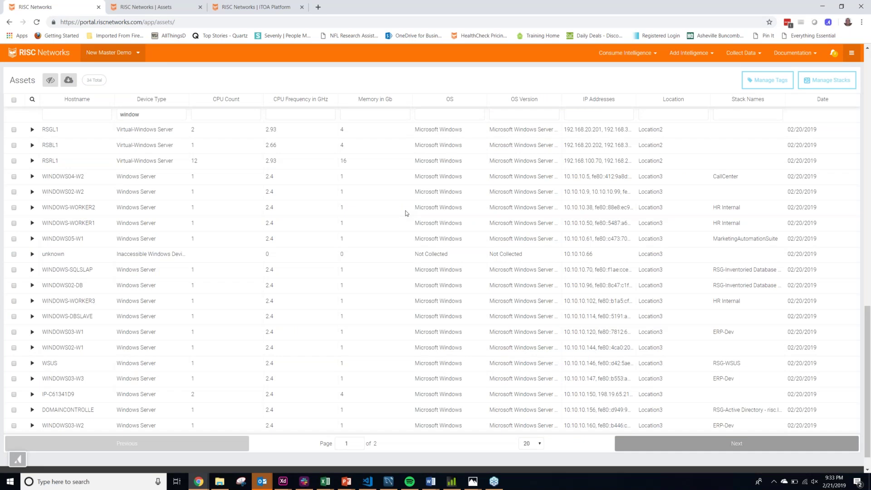
# Step: Check the download options of the filtered Assets table and look over the page's statistics and footer links
pyautogui.click(69, 81)
pyautogui.click(58, 126)
pyautogui.scroll(4, 119, 203)
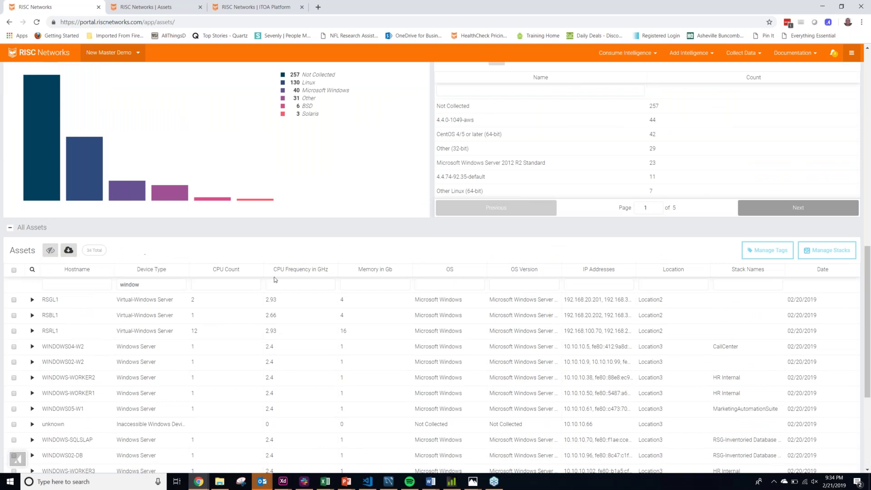
pyautogui.scroll(3, 343, 281)
pyautogui.scroll(-8, 344, 313)
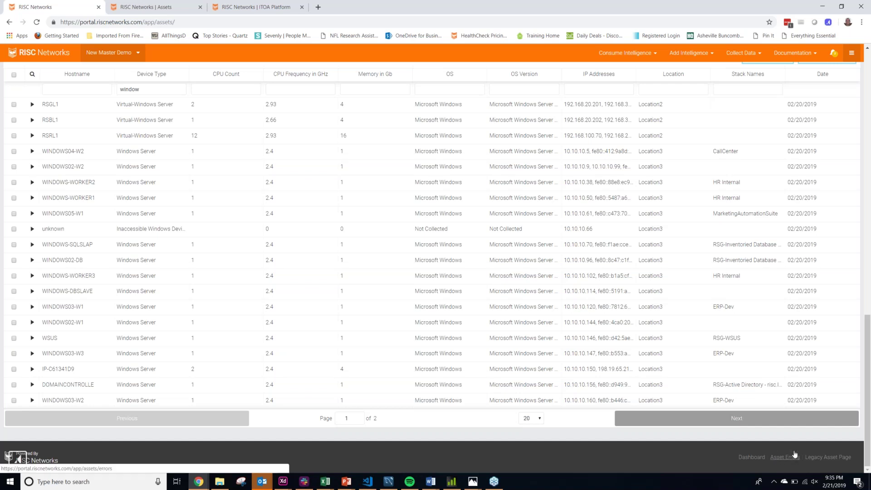
# Step: Open the Asset Errors page, sort the errors by newest date and expand the 02/21/2019 bad-credential discovery error
pyautogui.click(628, 53)
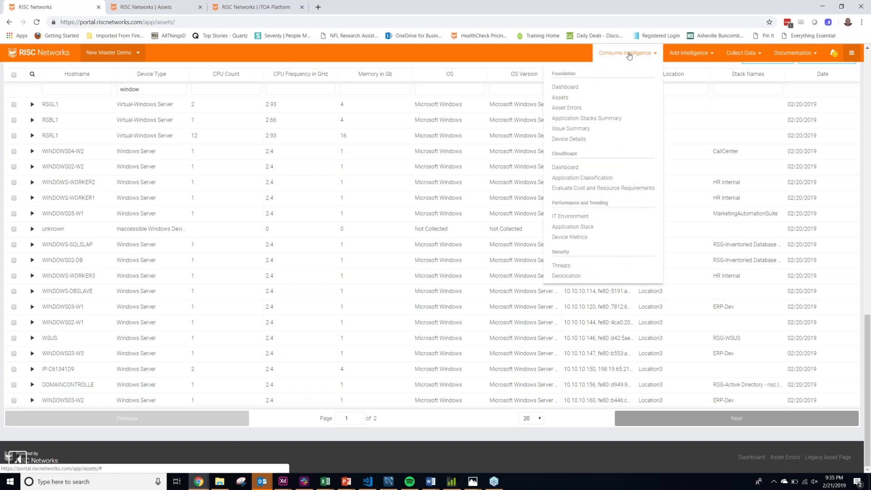
pyautogui.click(560, 110)
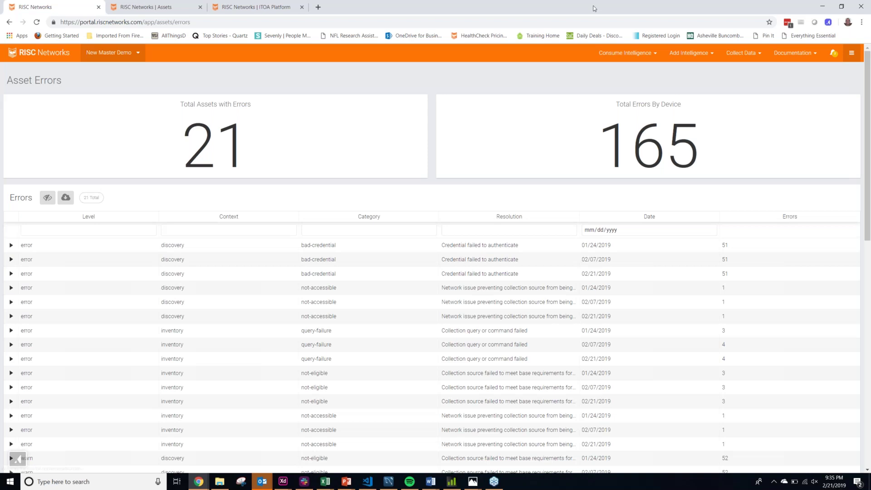
pyautogui.click(660, 216)
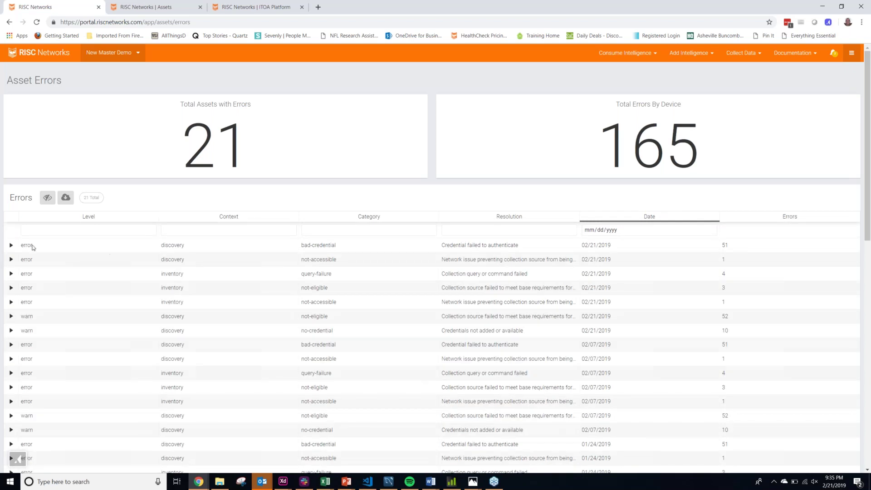
pyautogui.click(11, 245)
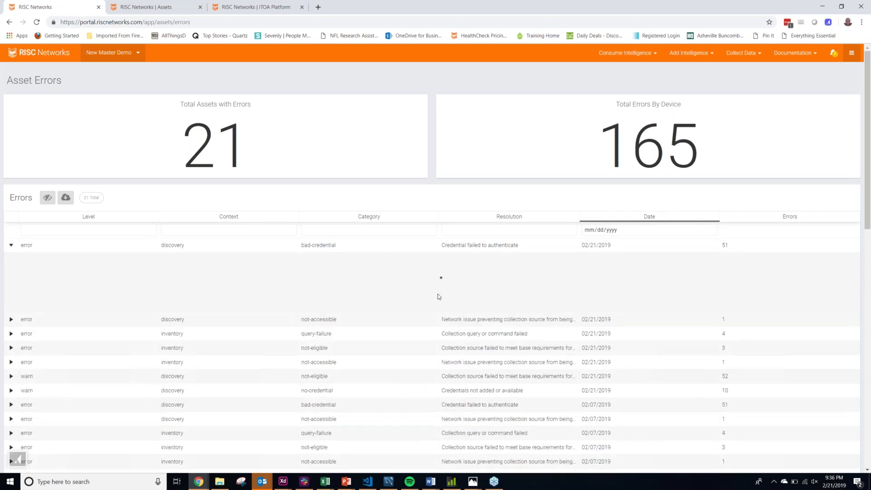
pyautogui.scroll(-1, 350, 313)
pyautogui.scroll(-1, 349, 314)
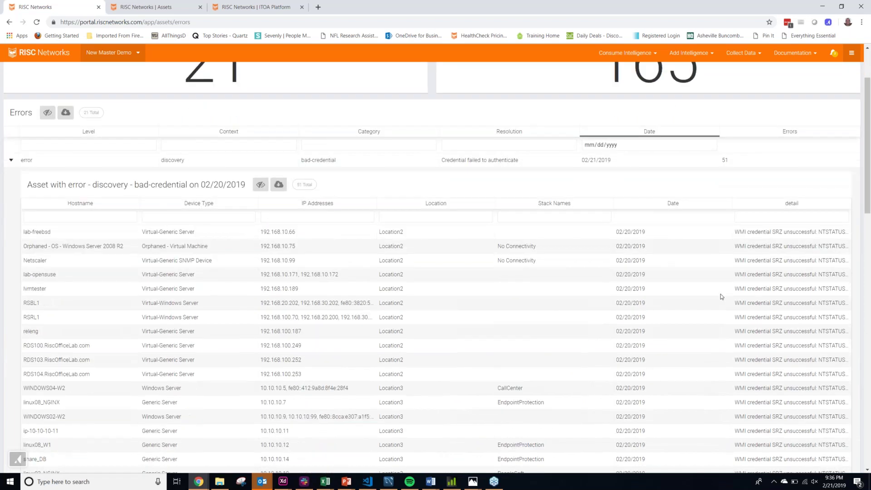
# Step: Filter the bad-credential assets by device type "window", inspect the first asset's error detail and collapse the error
pyautogui.click(195, 217)
pyautogui.write('window')
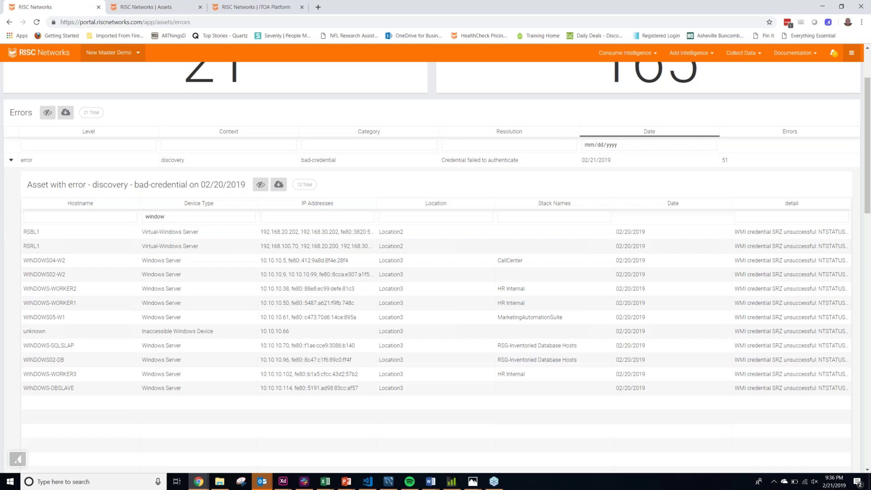
pyautogui.doubleClick(779, 232)
pyautogui.click(12, 161)
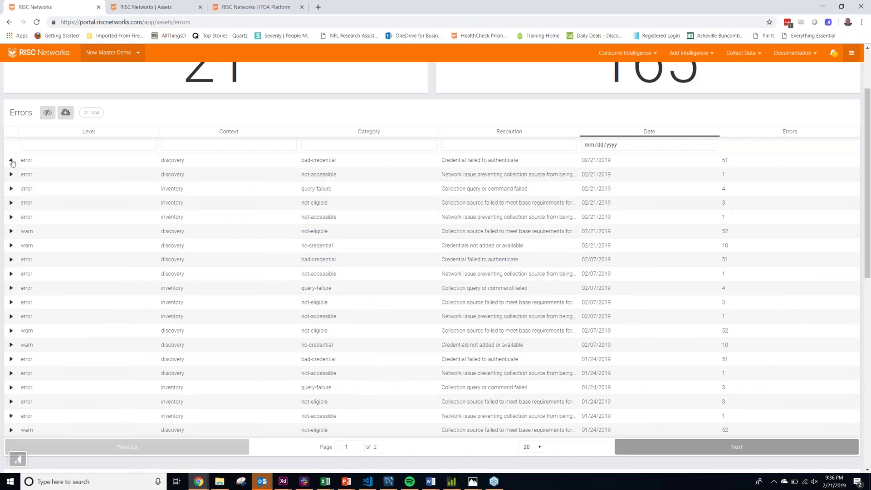
# Step: Review the Errors table and sort the Errors By Device table by newest date first
pyautogui.scroll(-5, 216, 214)
pyautogui.scroll(6, 216, 215)
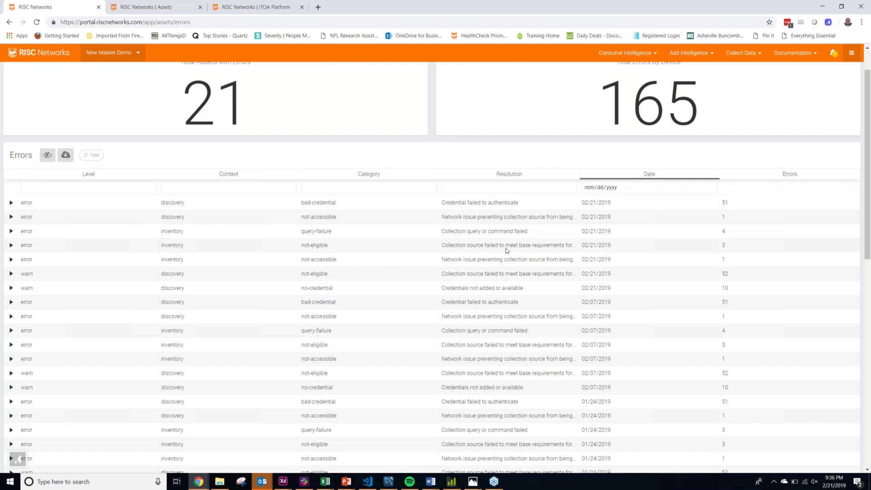
pyautogui.scroll(-8, 473, 277)
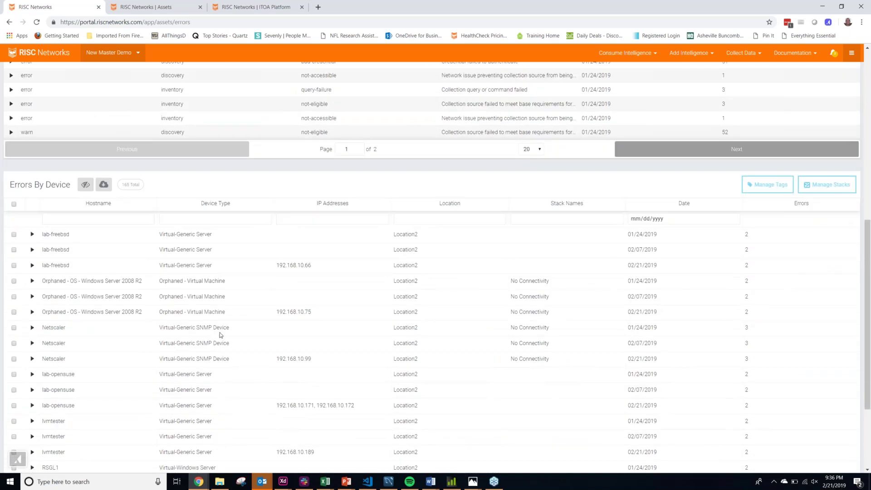
pyautogui.scroll(-1, 220, 334)
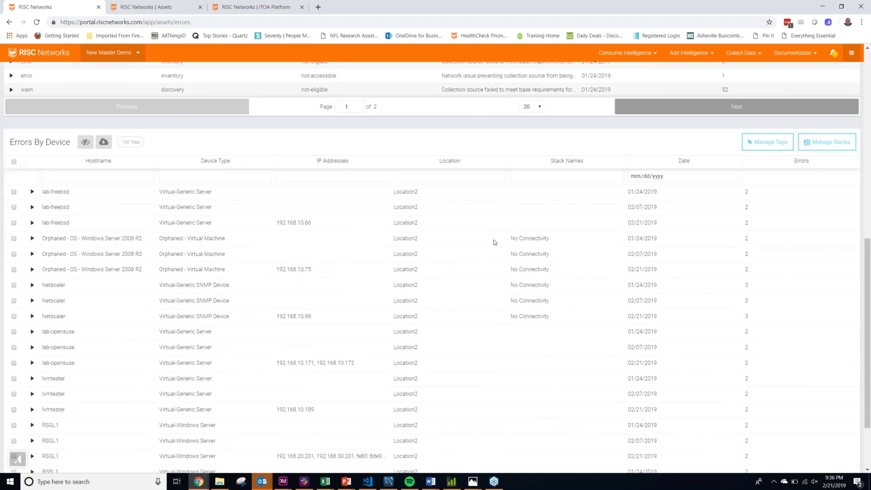
pyautogui.click(680, 163)
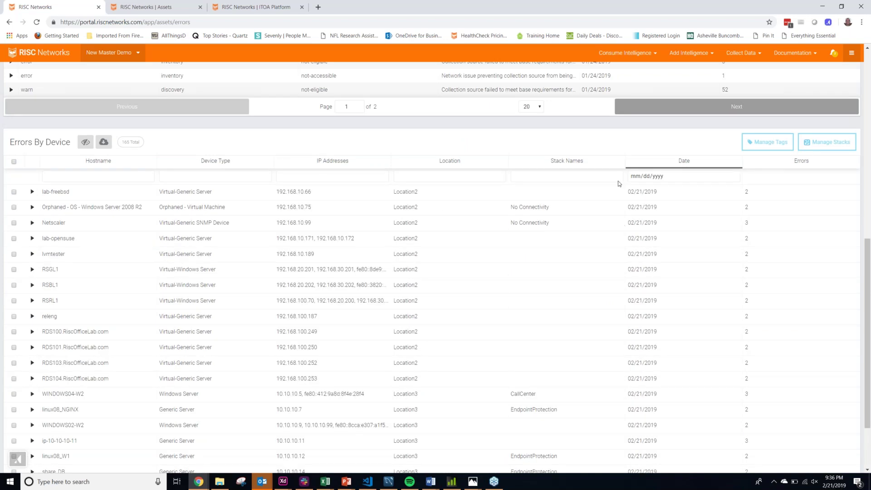
# Step: Expand Netscaler's errors dated 02/21/2019 and widen the detail column to read the full messages
pyautogui.click(32, 222)
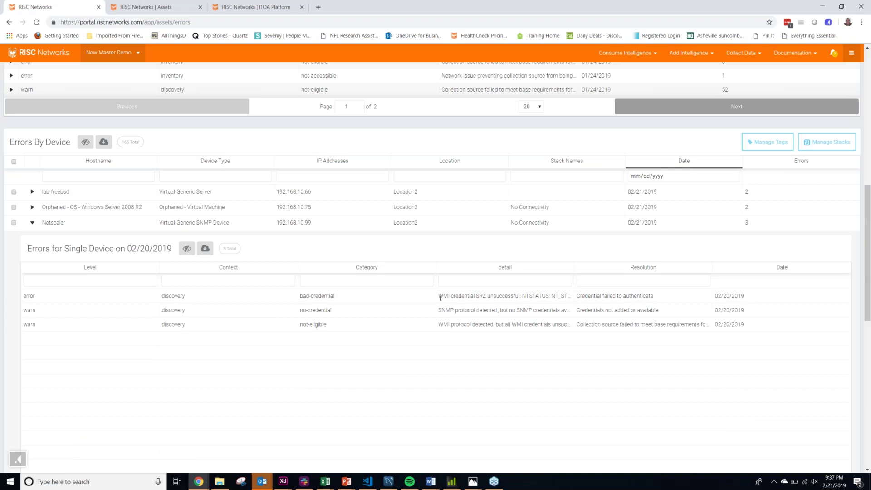
pyautogui.moveTo(510, 298); pyautogui.dragTo(439, 298)
pyautogui.click(471, 298)
pyautogui.moveTo(575, 269); pyautogui.dragTo(680, 269)
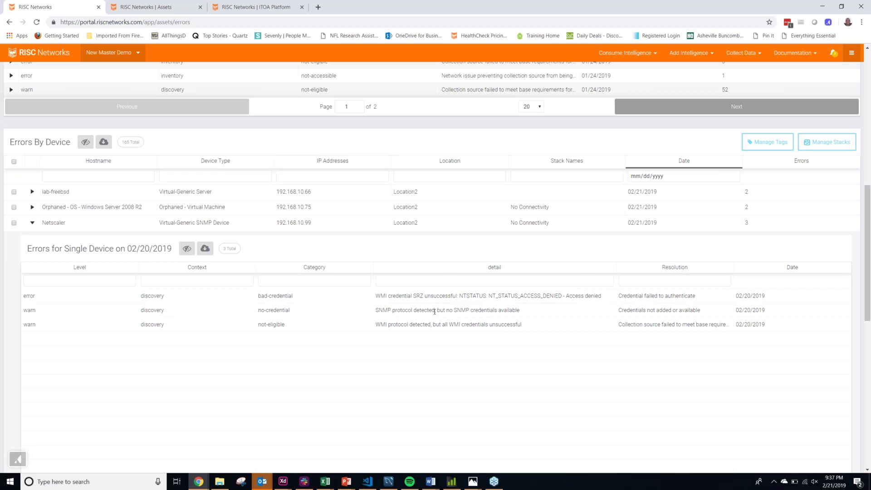
# Step: Highlight Netscaler's no-credential SNMP and not-eligible WMI warning messages in the detail column to read them
pyautogui.moveTo(391, 309); pyautogui.dragTo(532, 312)
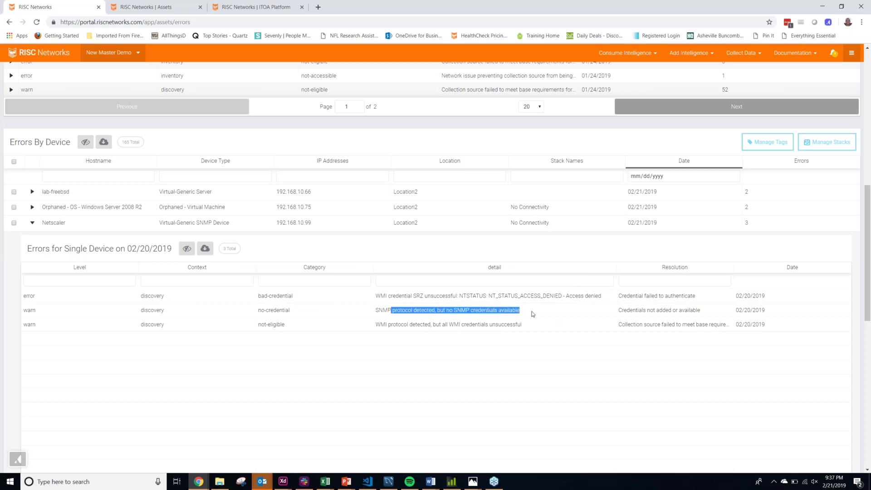
pyautogui.click(456, 323)
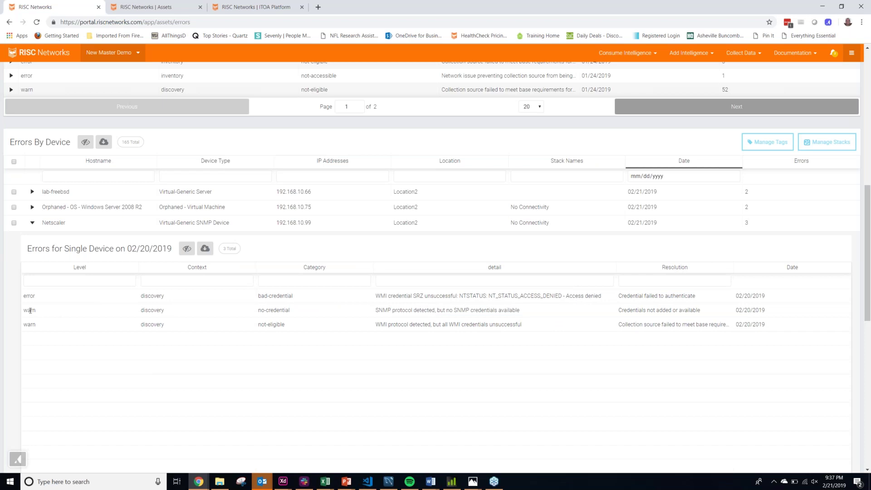
pyautogui.moveTo(389, 310); pyautogui.dragTo(530, 316)
pyautogui.click(453, 306)
pyautogui.moveTo(380, 324); pyautogui.dragTo(517, 325)
pyautogui.click(453, 331)
# Step: Collapse Netscaler's errors, then open and close the error list for RSGL1
pyautogui.click(34, 225)
pyautogui.click(32, 270)
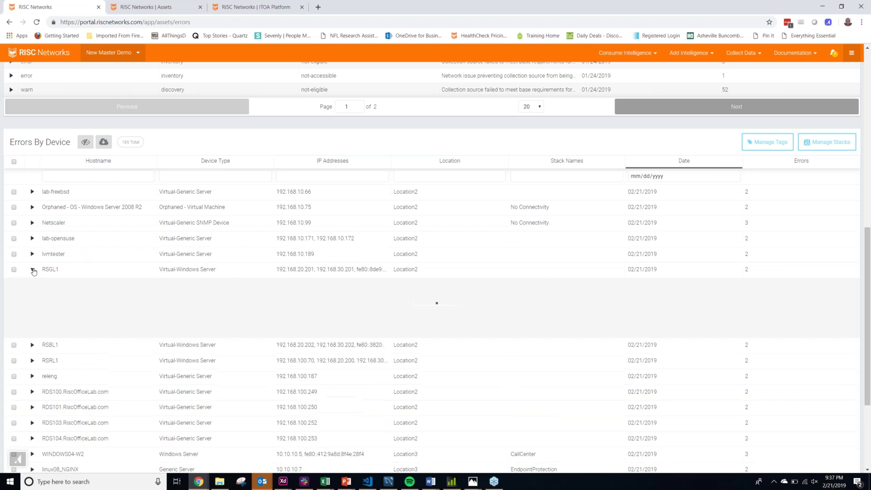
pyautogui.click(33, 270)
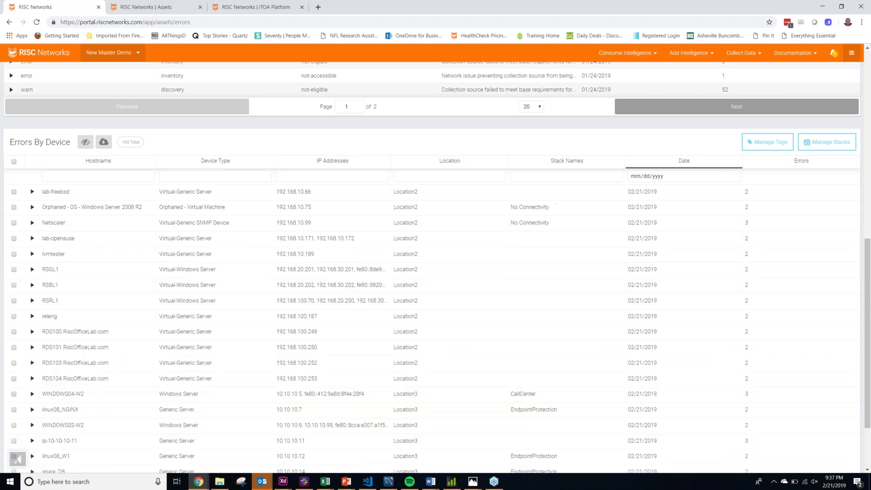
# Step: Sort the Errors By Device table by highest error count and expand linux05_DB's errors dated 02/21/2019
pyautogui.click(780, 164)
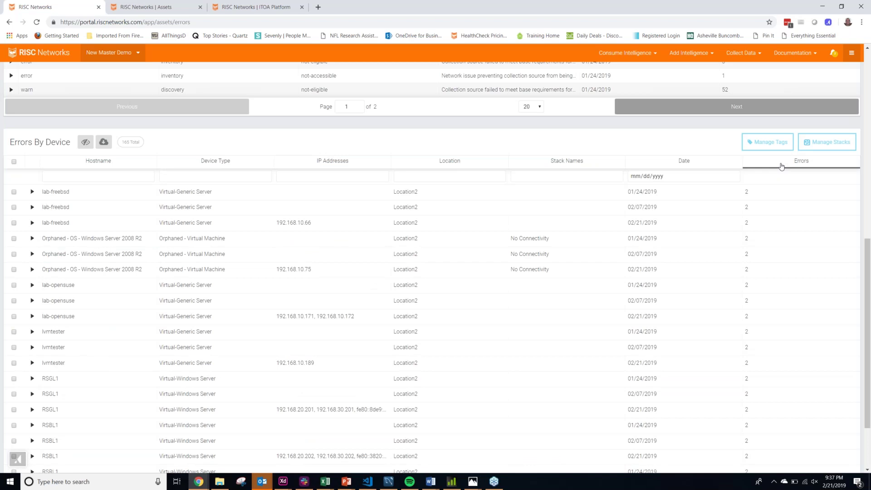
pyautogui.click(781, 165)
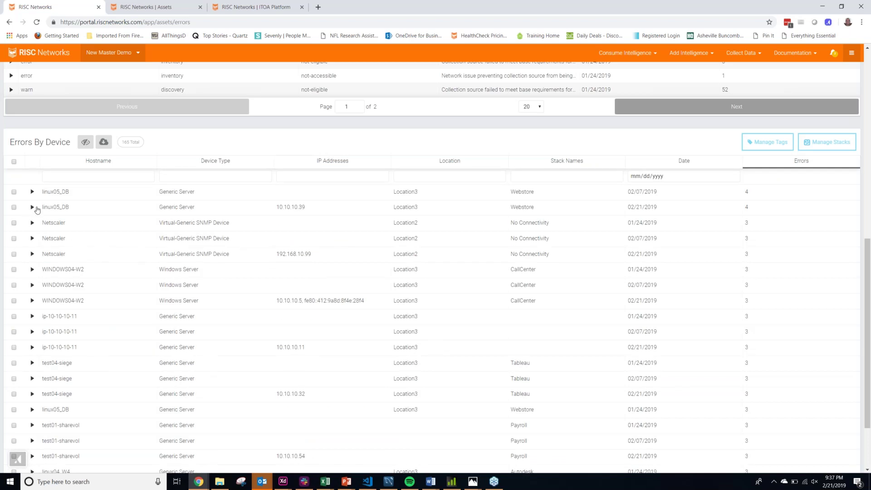
pyautogui.click(34, 208)
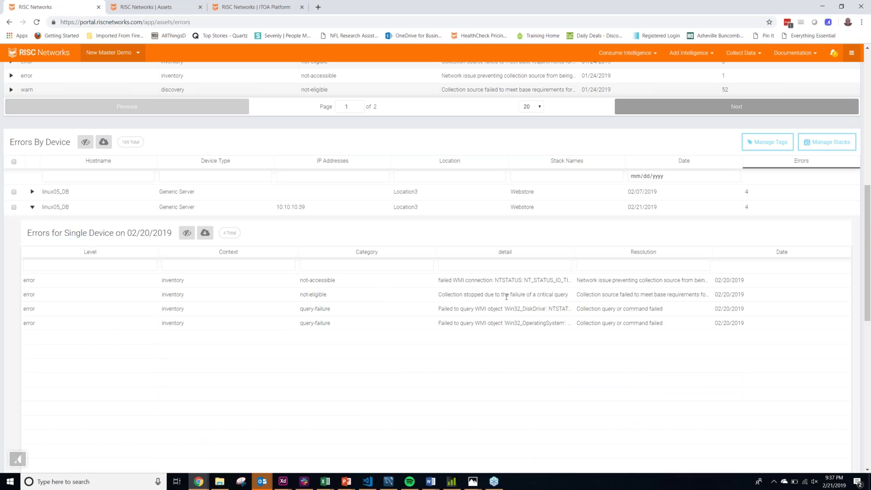
# Step: Review linux05_DB's errors alongside the Errors table, collapse them and return to the Asset Errors summary totals
pyautogui.scroll(5, 446, 338)
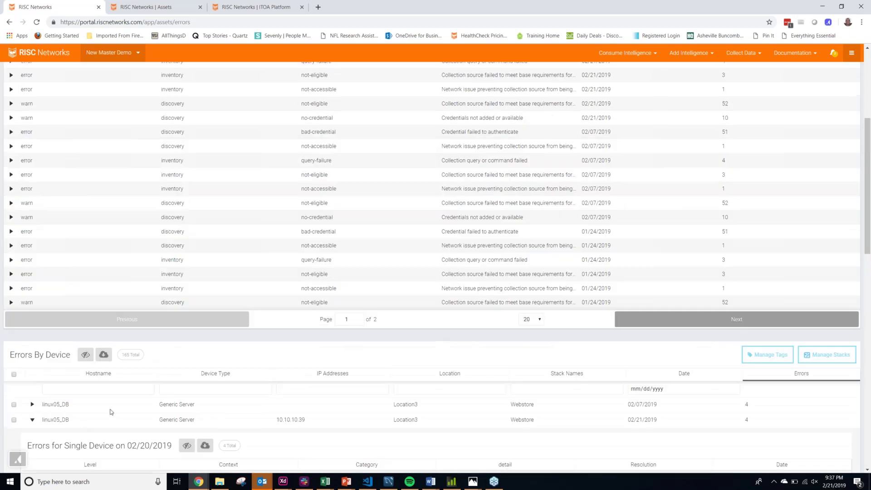
pyautogui.scroll(-2, 136, 395)
pyautogui.scroll(-1, 215, 377)
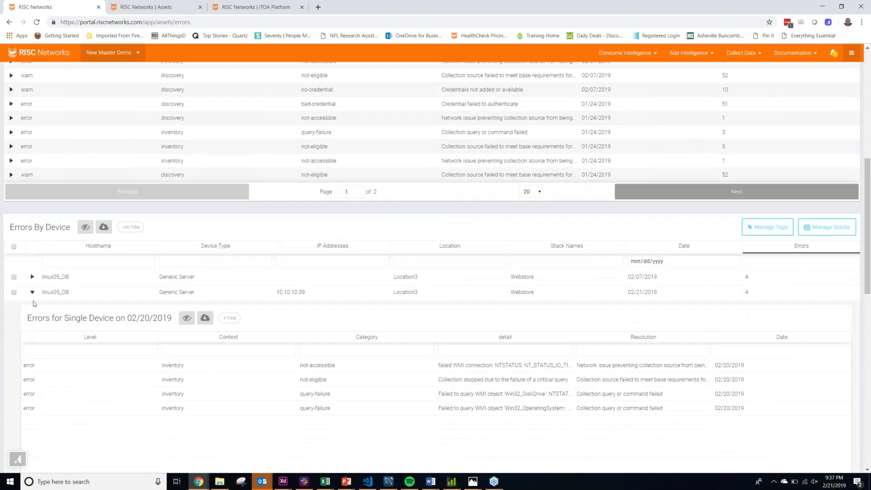
pyautogui.click(33, 292)
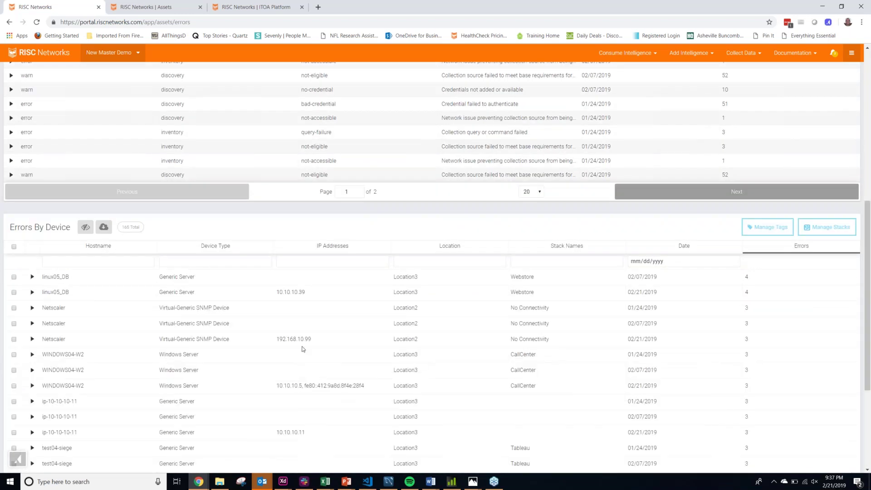
pyautogui.scroll(1, 281, 331)
pyautogui.scroll(7, 292, 339)
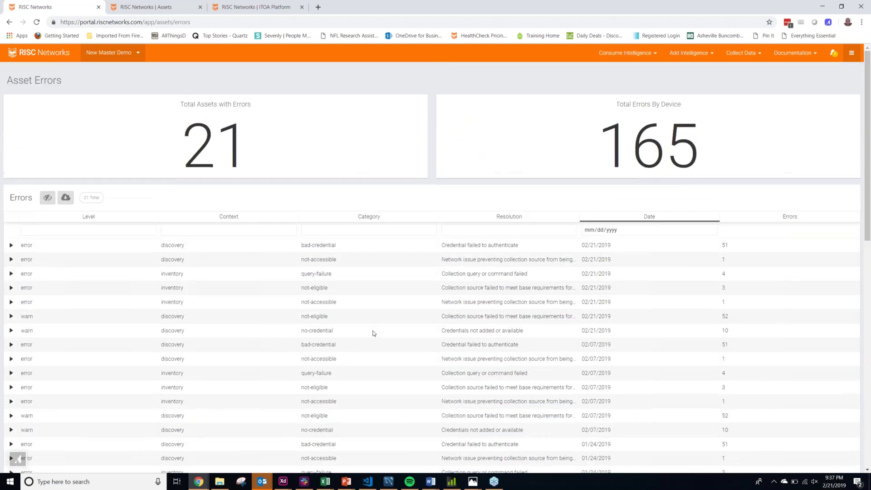